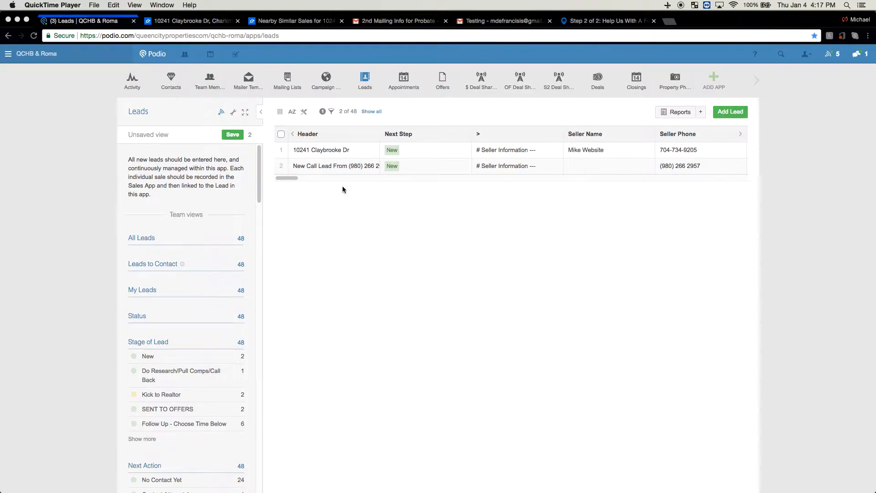
# Open the first lead in the Leads list and review its lead management dates and Seller CRM fields
pyautogui.click(338, 155)
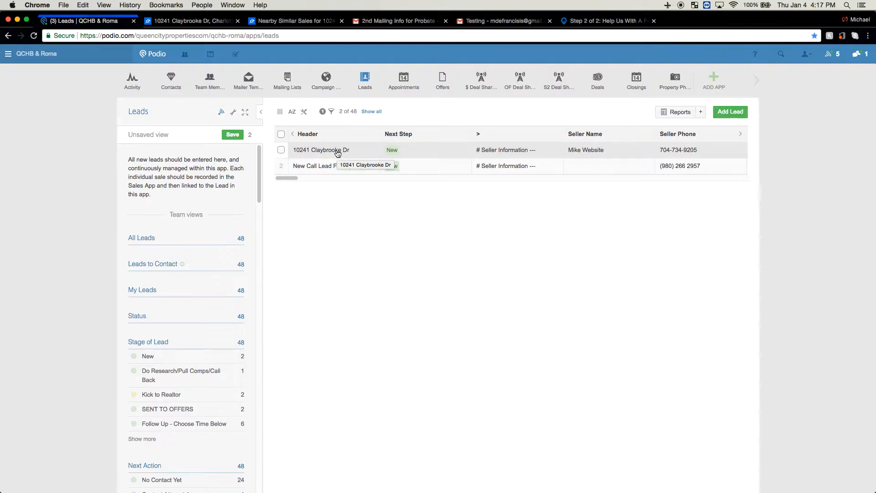
pyautogui.click(338, 153)
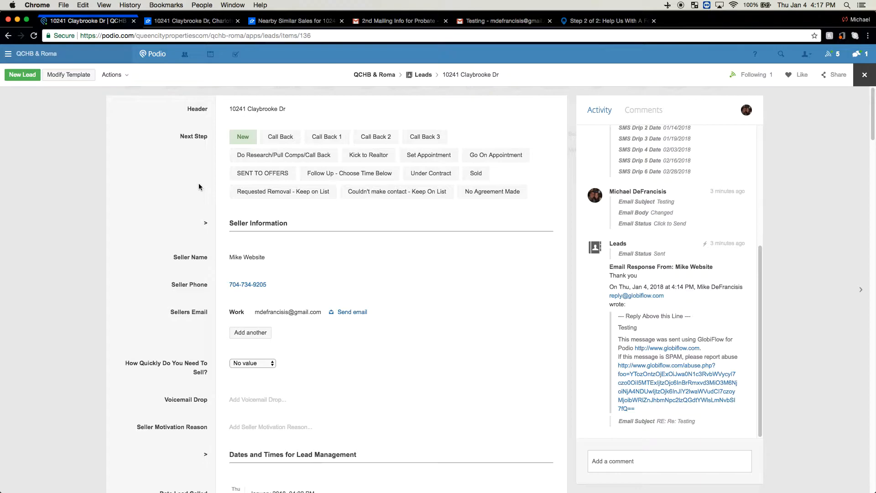
pyautogui.scroll(-8, 201, 182)
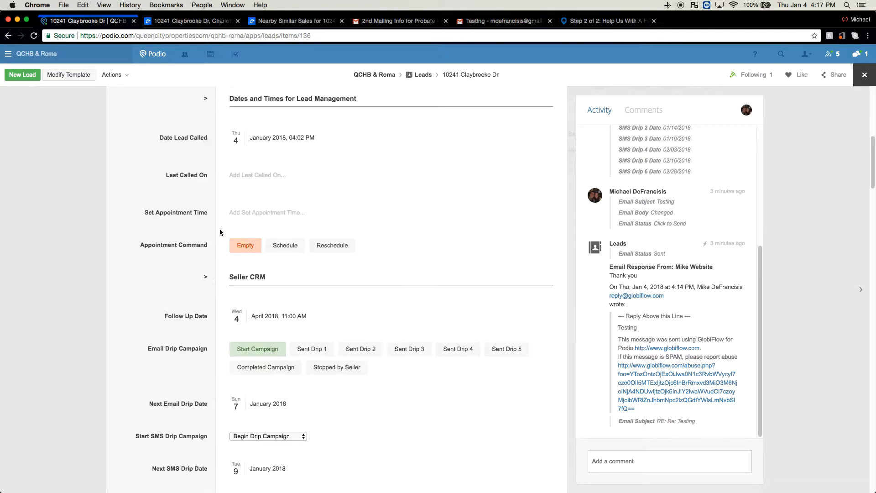
pyautogui.scroll(-2, 205, 242)
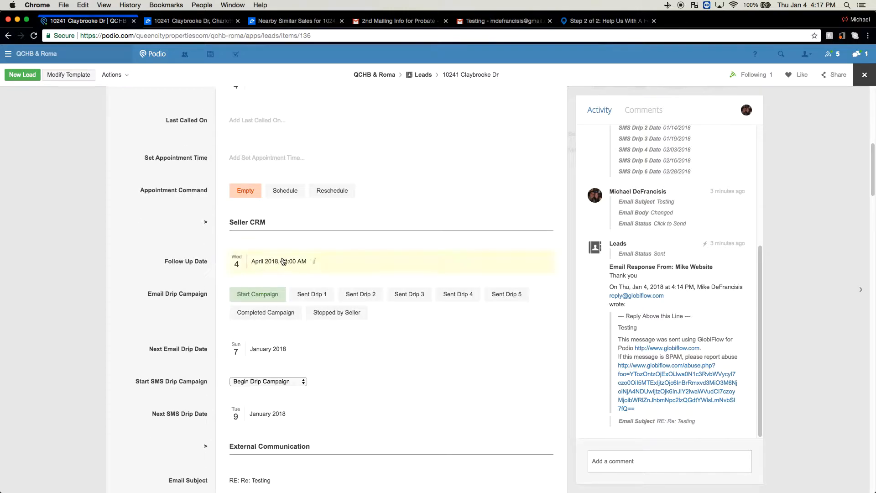
pyautogui.scroll(9, 203, 226)
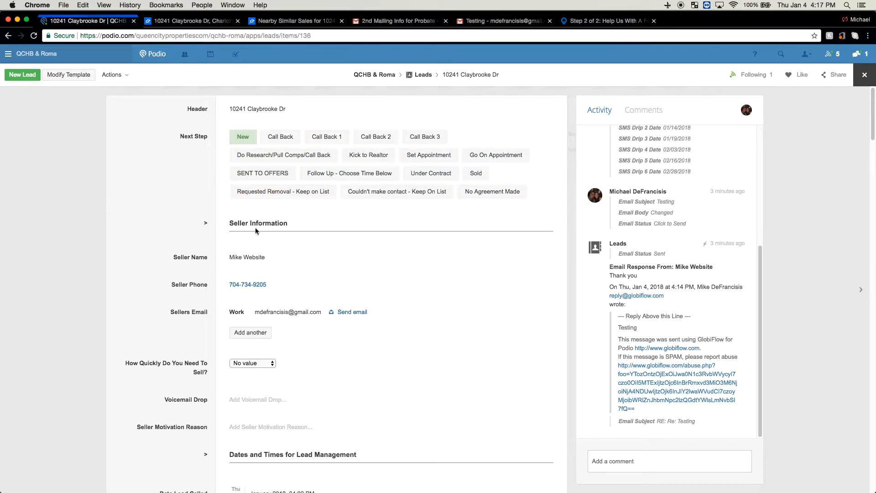
# Set the lead's Next Step to Call Back, followed by Call Back 1
pyautogui.click(276, 138)
pyautogui.click(276, 139)
pyautogui.click(275, 139)
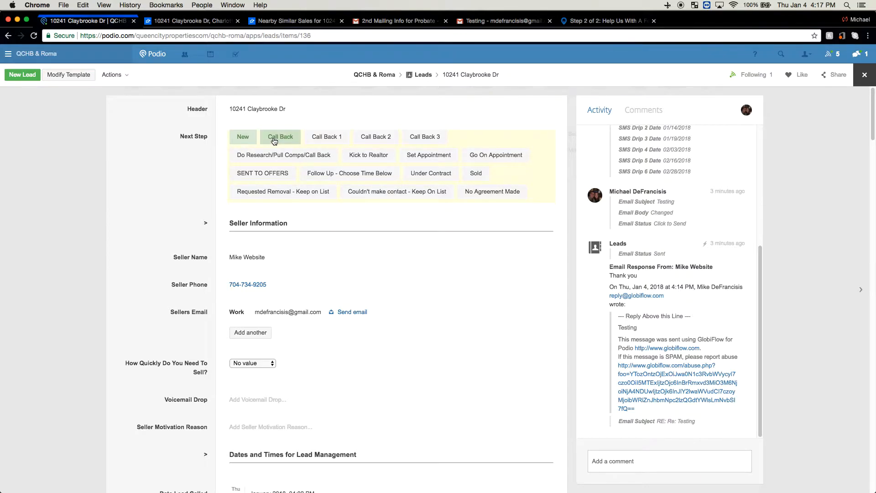
pyautogui.scroll(-10, 251, 237)
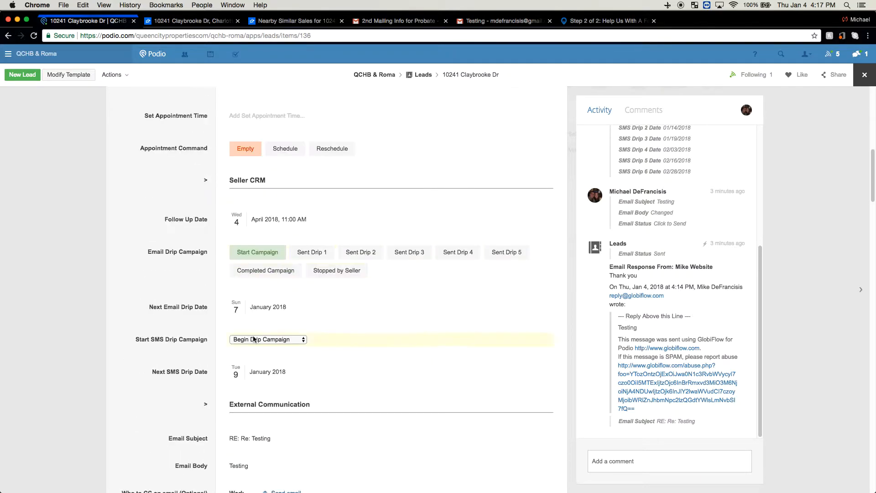
pyautogui.scroll(10, 248, 229)
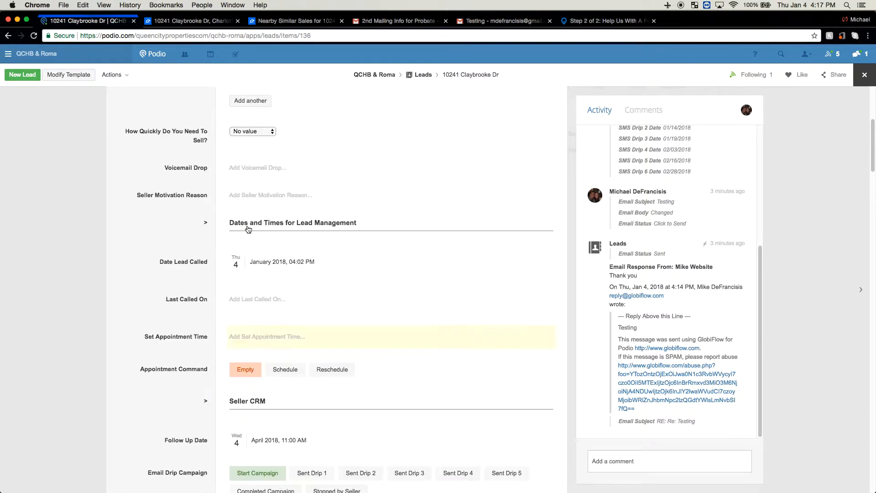
pyautogui.click(280, 131)
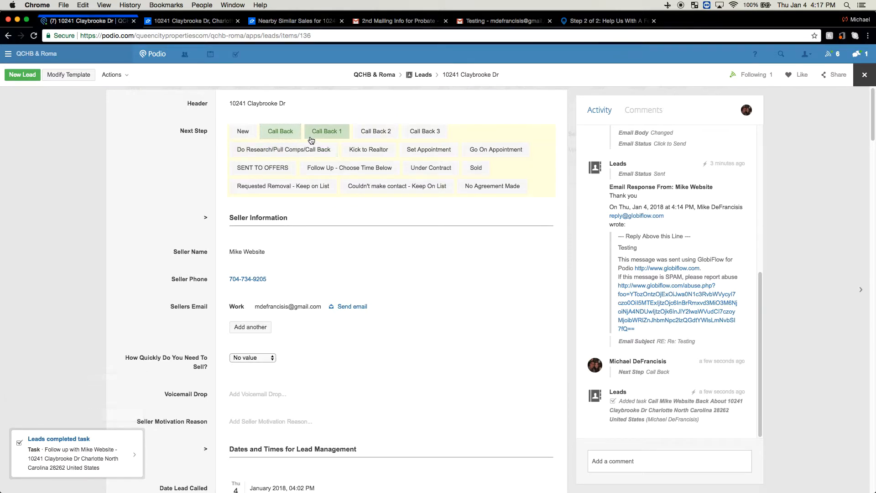
pyautogui.click(326, 135)
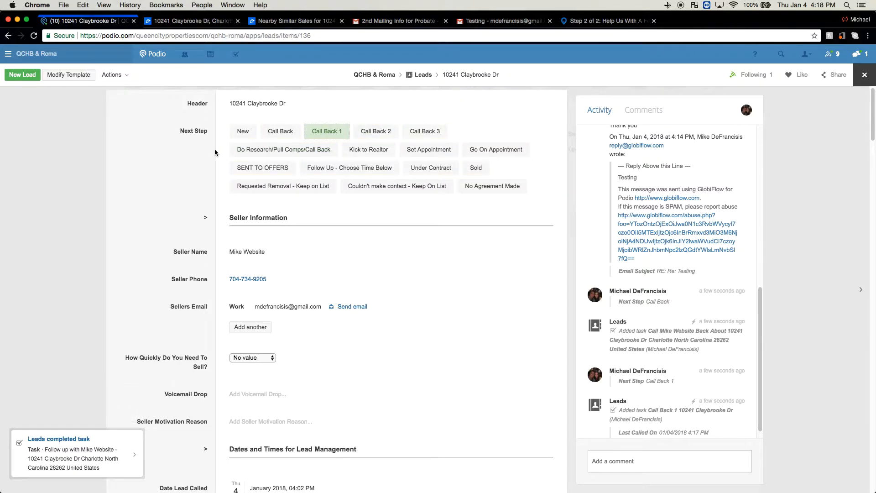
# Set the lead's Next Step to Do Research/Pull Comps/Call Back and return to the Leads list
pyautogui.click(242, 154)
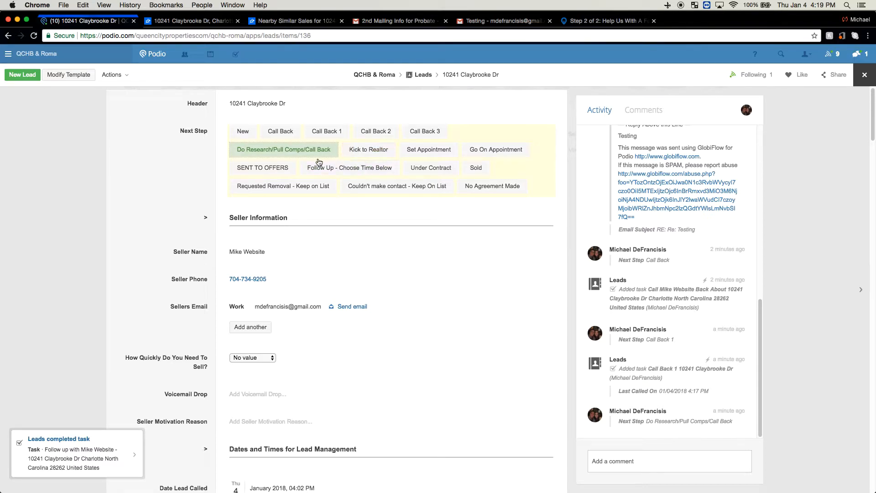
pyautogui.scroll(-3, 223, 220)
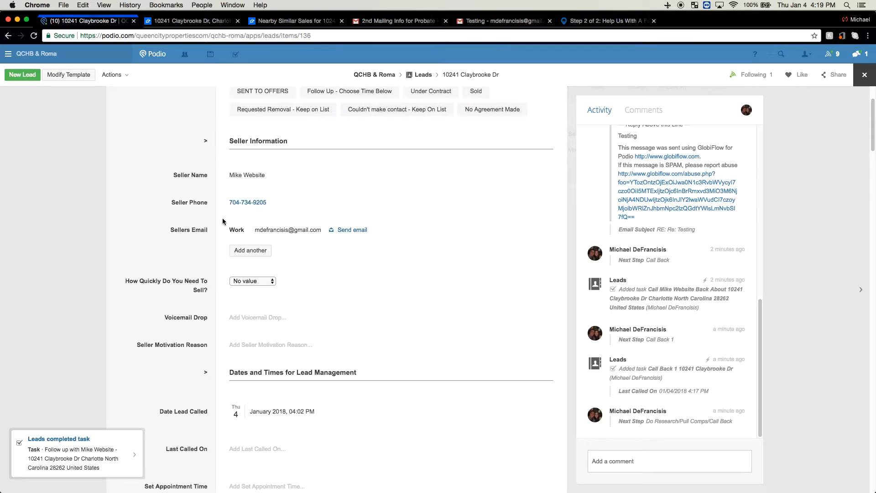
pyautogui.scroll(-3, 223, 218)
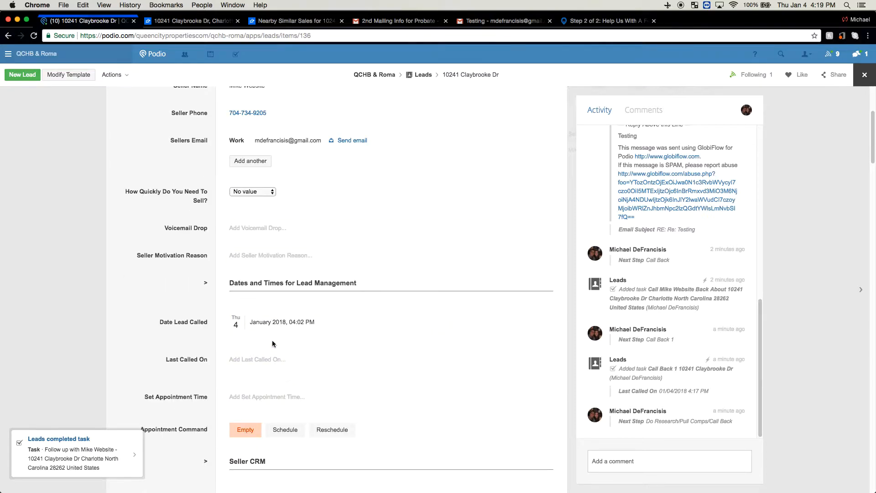
pyautogui.scroll(6, 256, 320)
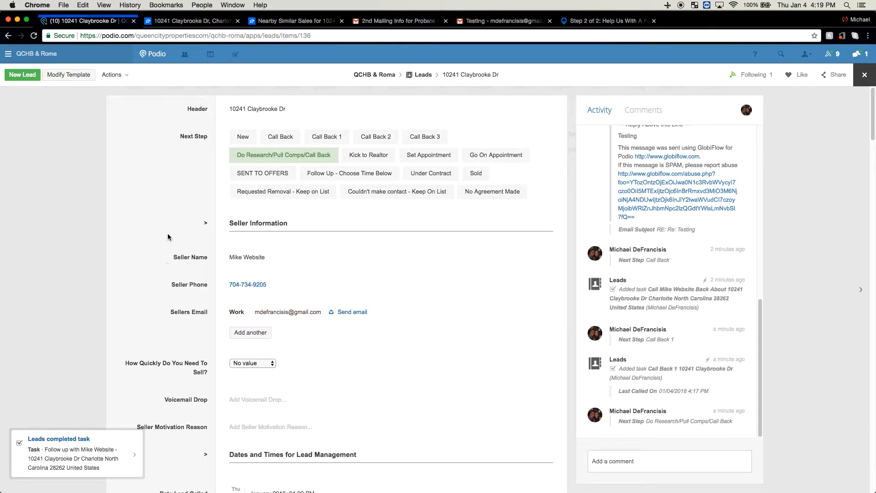
pyautogui.click(250, 177)
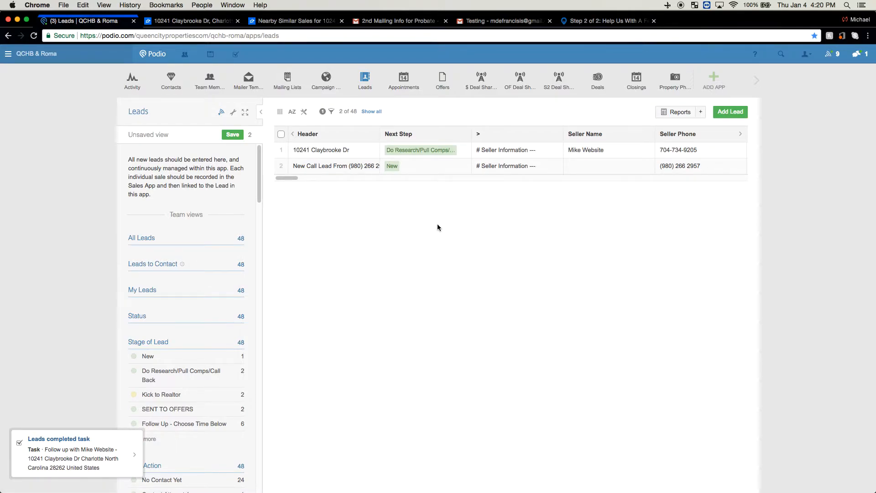
# Reopen the first lead and open the Zillow Comps Link in its Comps Information section
pyautogui.click(359, 155)
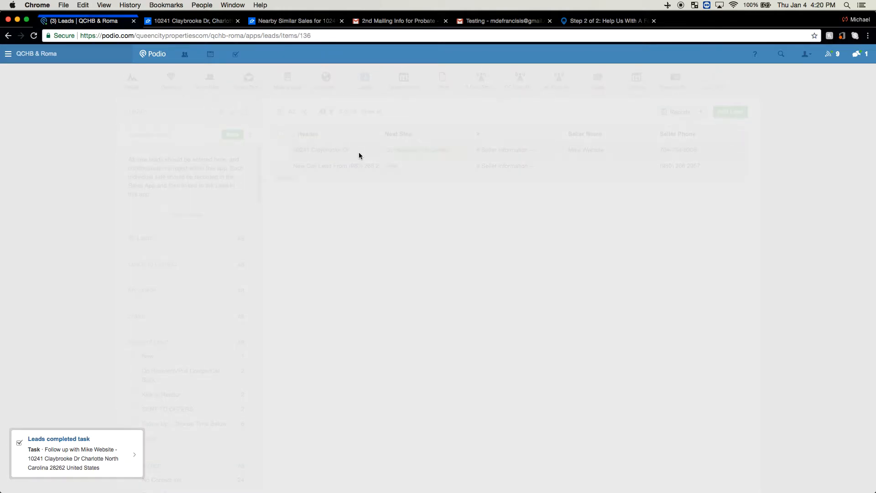
pyautogui.scroll(-2, 425, 226)
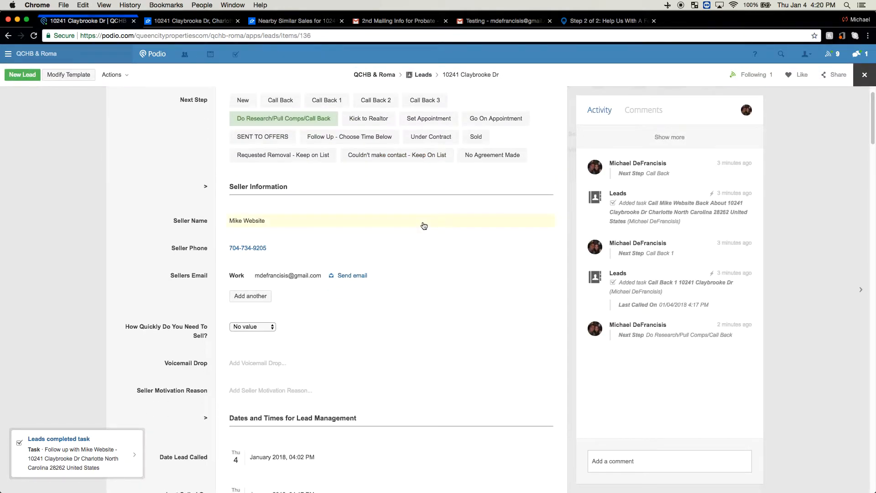
pyautogui.scroll(-2, 411, 227)
pyautogui.scroll(2, 412, 227)
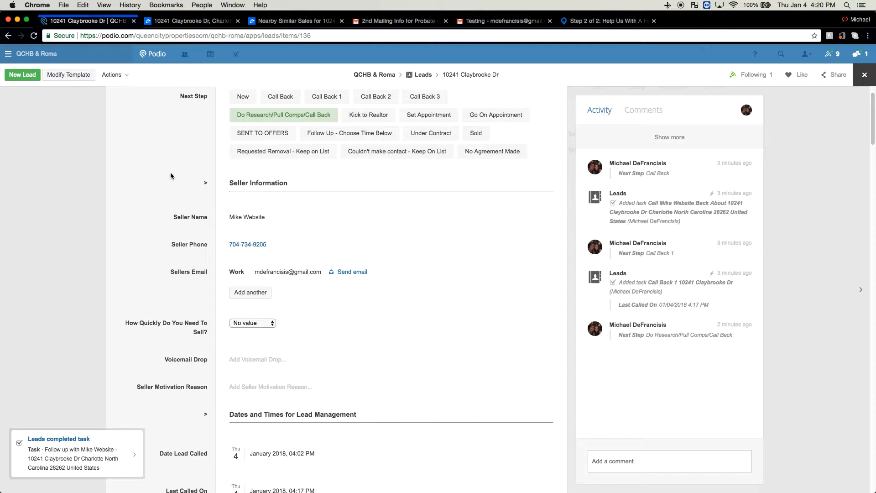
pyautogui.scroll(-6, 171, 173)
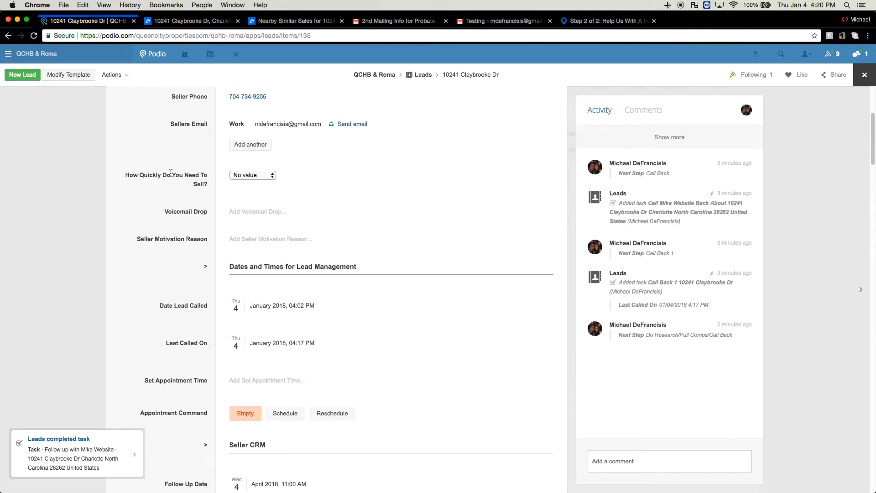
pyautogui.scroll(-3, 170, 172)
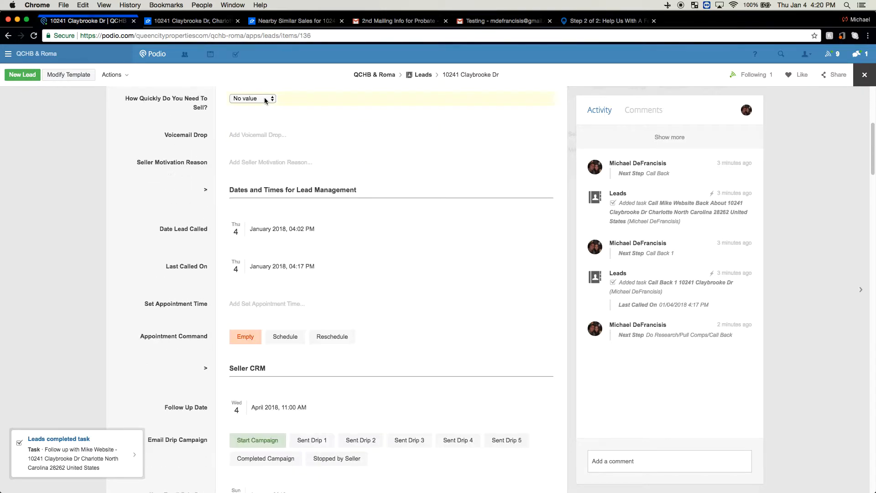
pyautogui.scroll(-20, 168, 136)
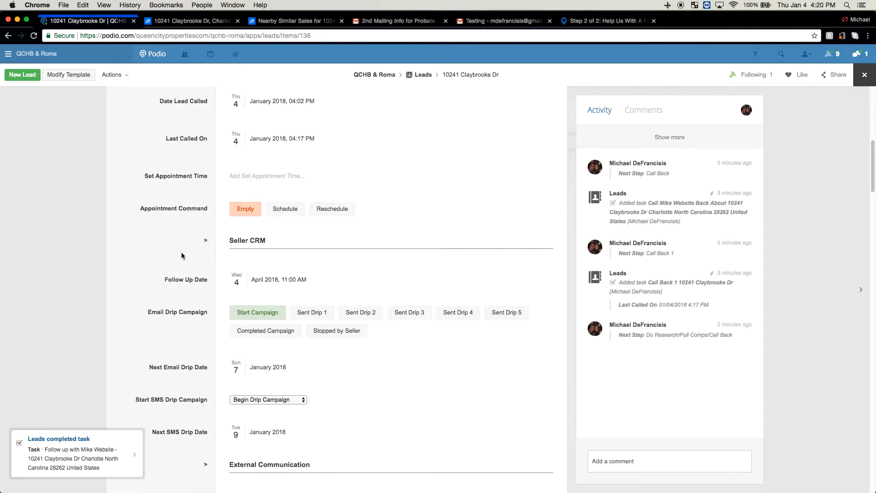
pyautogui.scroll(-11, 178, 252)
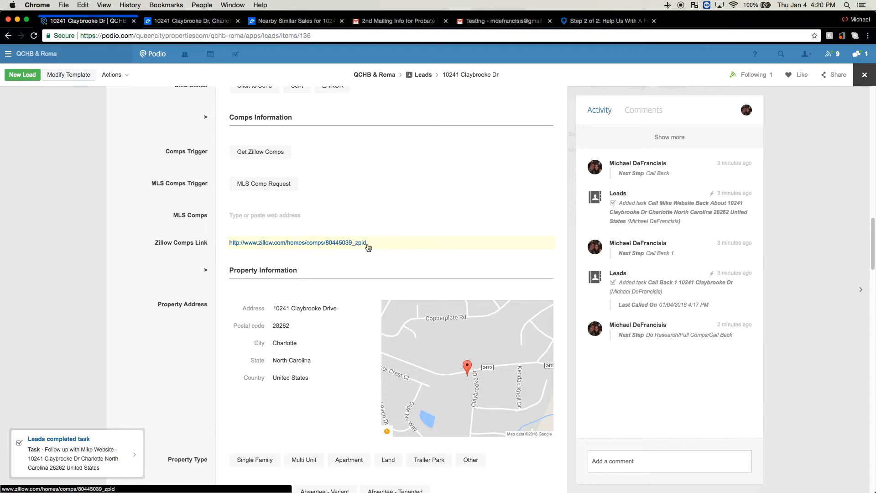
pyautogui.click(326, 243)
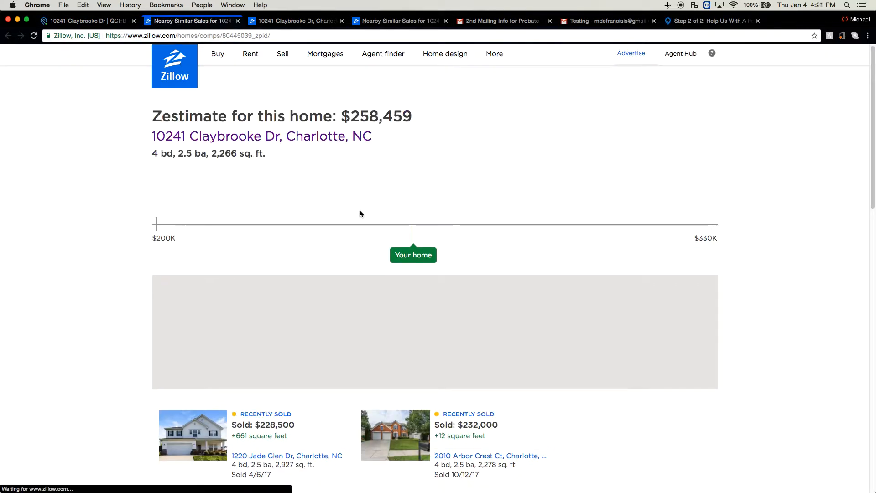
# Examine the comparable recent sales near the property on Zillow, including their map locations, prices and sizes
pyautogui.scroll(-4, 360, 214)
pyautogui.scroll(-1, 411, 329)
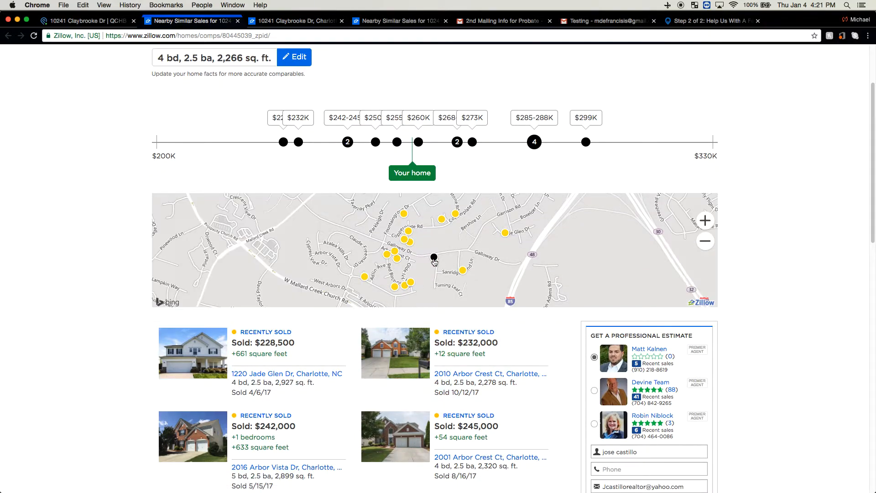
pyautogui.scroll(-5, 336, 317)
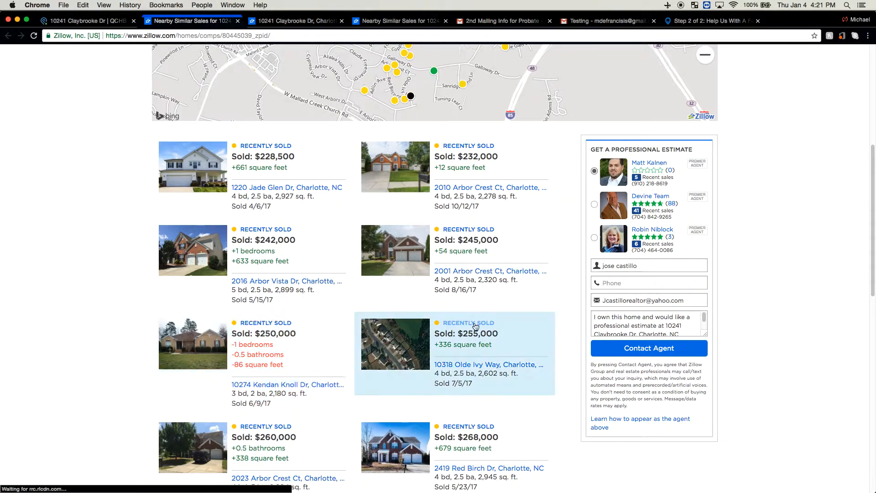
pyautogui.moveTo(261, 258)
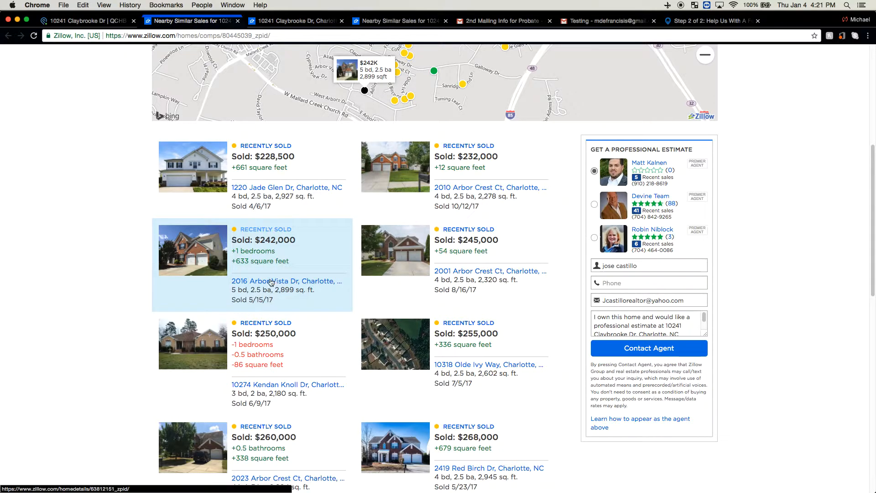
pyautogui.scroll(-7, 475, 299)
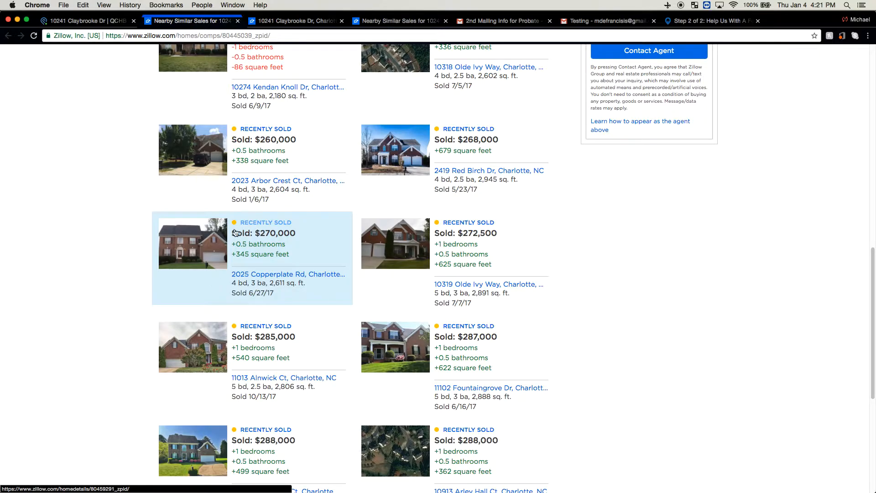
# Switch back to the lead in Podio and review its Property Information and Comps Information fields
pyautogui.click(87, 22)
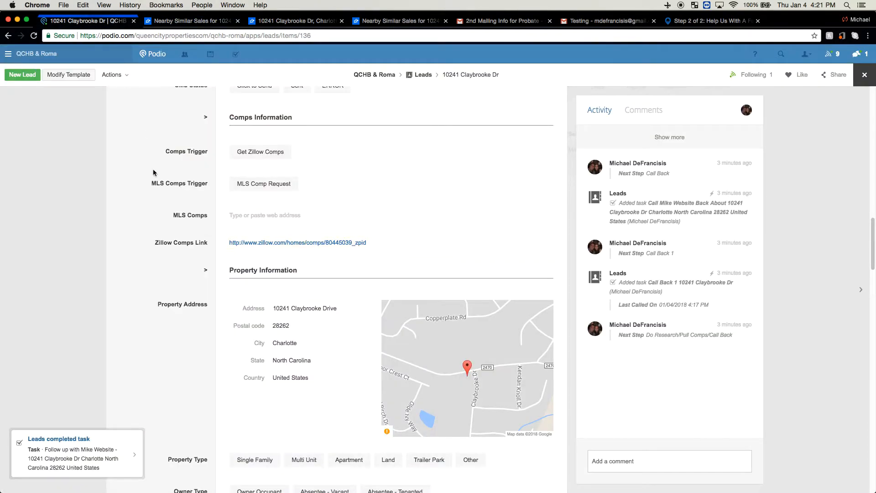
pyautogui.scroll(-5, 156, 230)
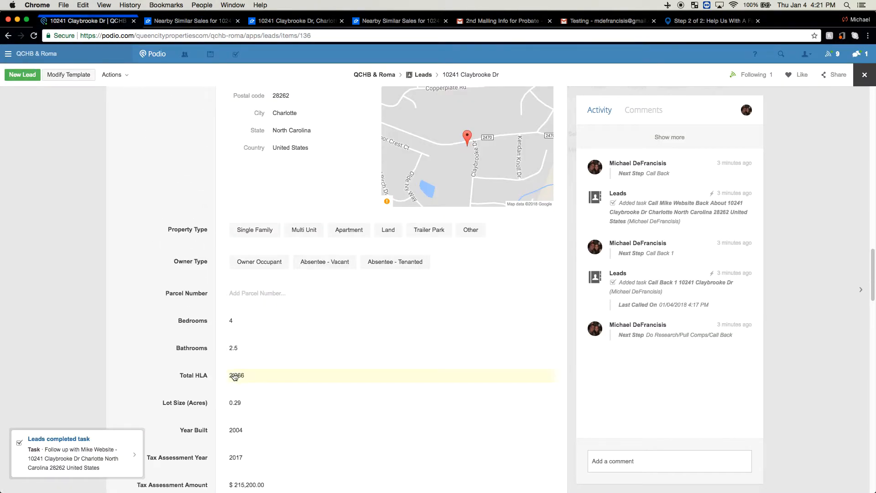
pyautogui.scroll(-3, 286, 118)
pyautogui.scroll(10, 212, 171)
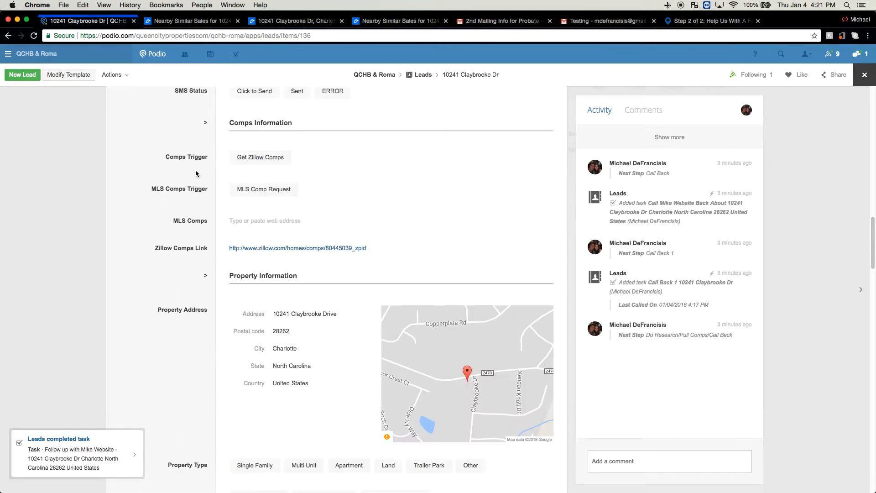
pyautogui.scroll(5, 196, 171)
pyautogui.scroll(-1, 196, 171)
pyautogui.scroll(12, 195, 169)
pyautogui.scroll(2, 196, 172)
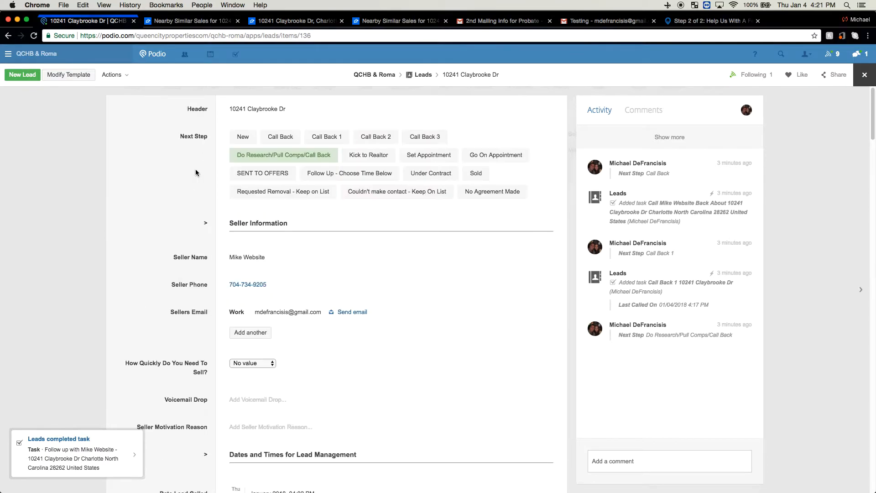
# Review the lead's fields from Next Step through Comps Information and Property Information to the Running Your Numbers calculations
pyautogui.scroll(-1, 195, 171)
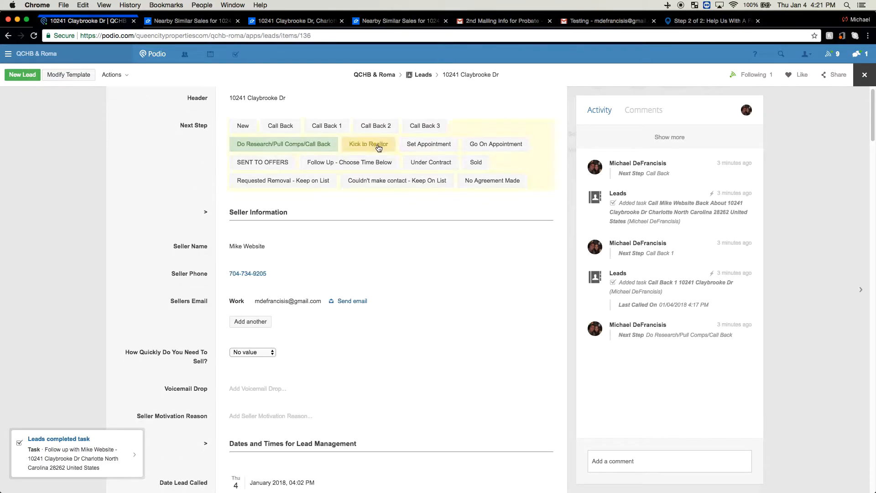
pyautogui.scroll(-3, 186, 216)
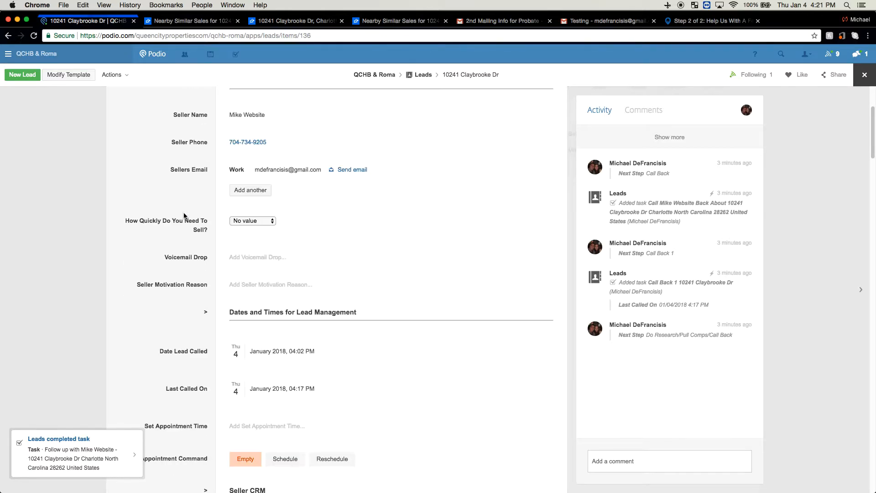
pyautogui.scroll(-1, 185, 216)
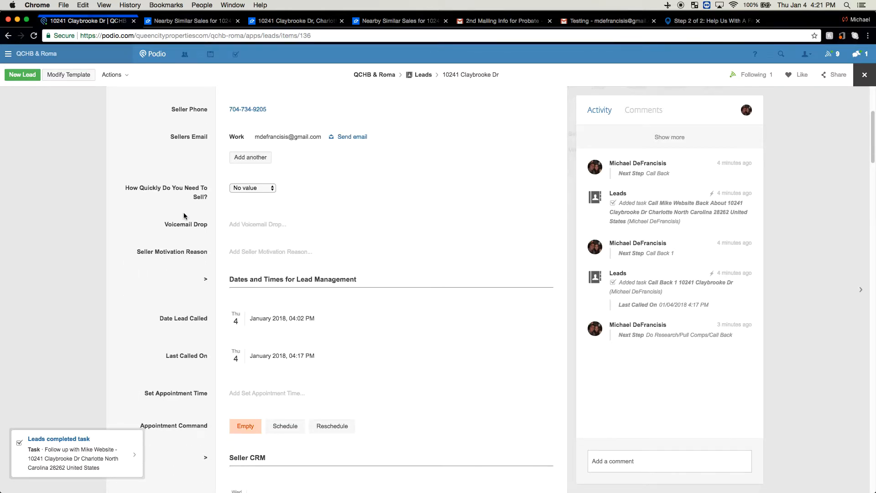
pyautogui.scroll(-7, 185, 216)
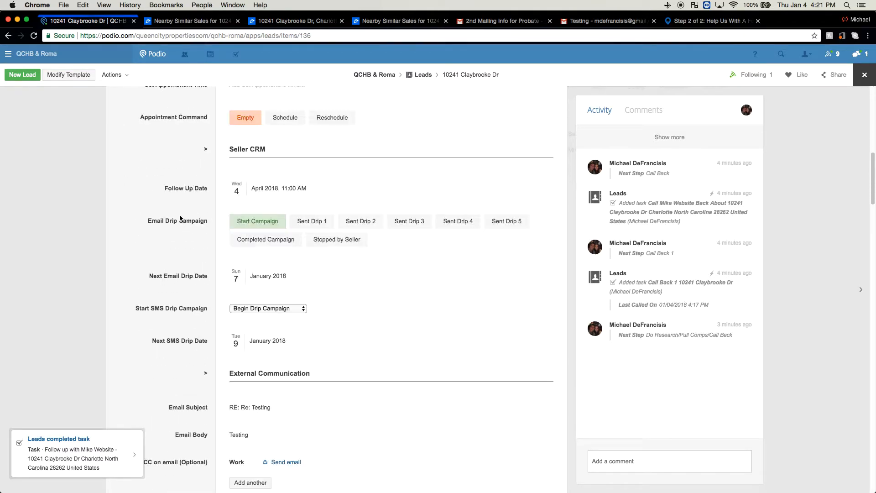
pyautogui.scroll(-7, 180, 218)
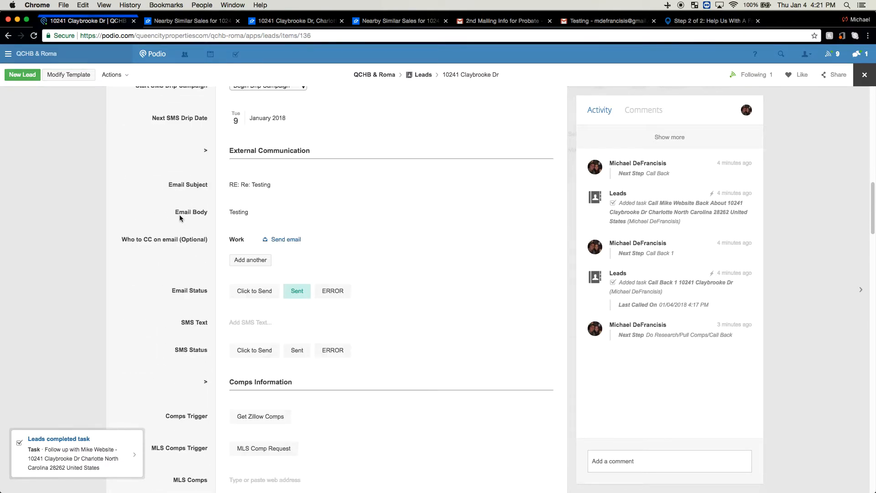
pyautogui.scroll(-2, 180, 217)
pyautogui.scroll(-1, 180, 216)
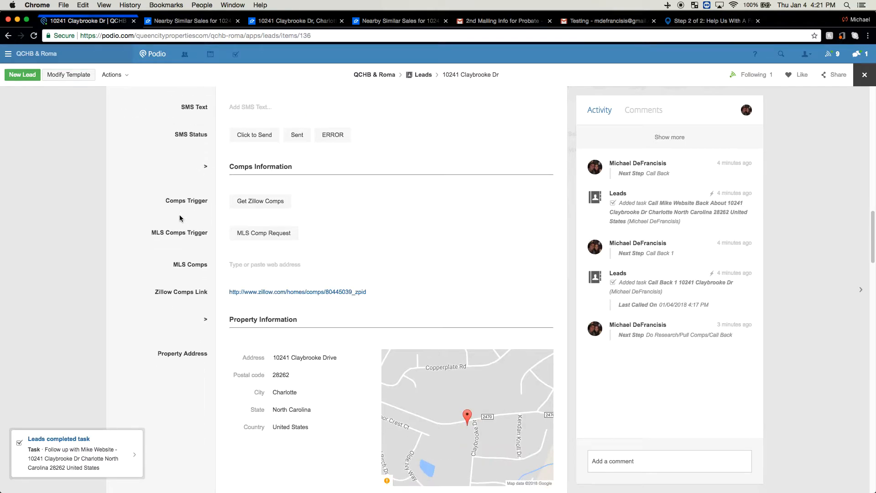
pyautogui.click(256, 204)
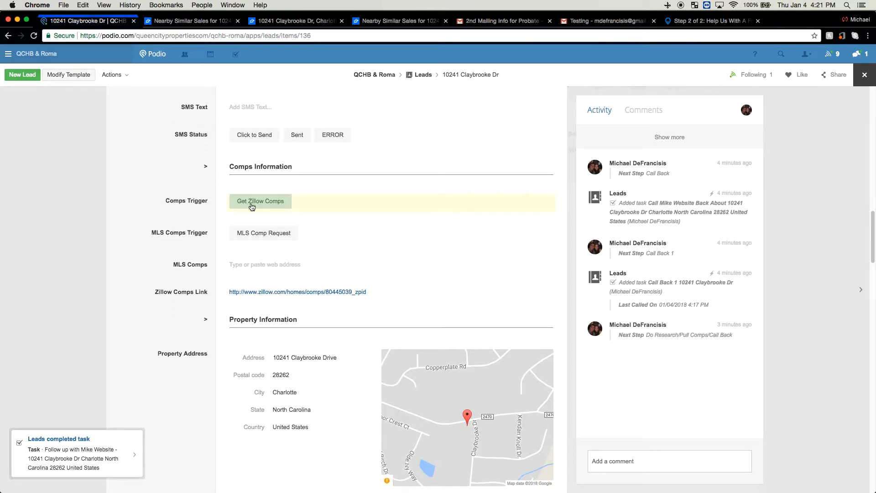
pyautogui.scroll(-7, 198, 223)
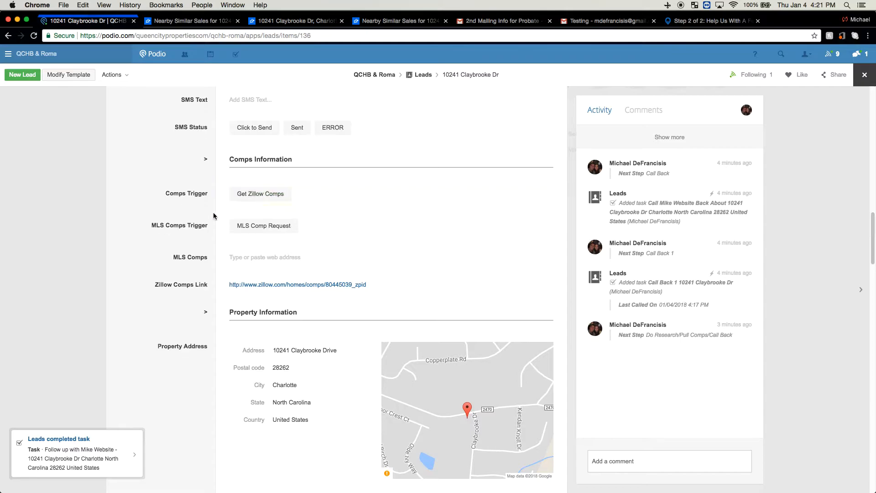
pyautogui.scroll(-5, 197, 226)
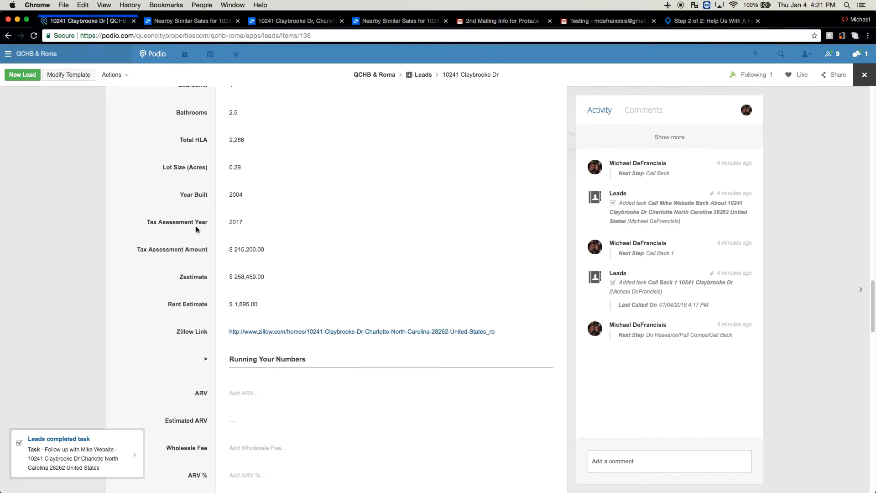
pyautogui.scroll(-1, 209, 252)
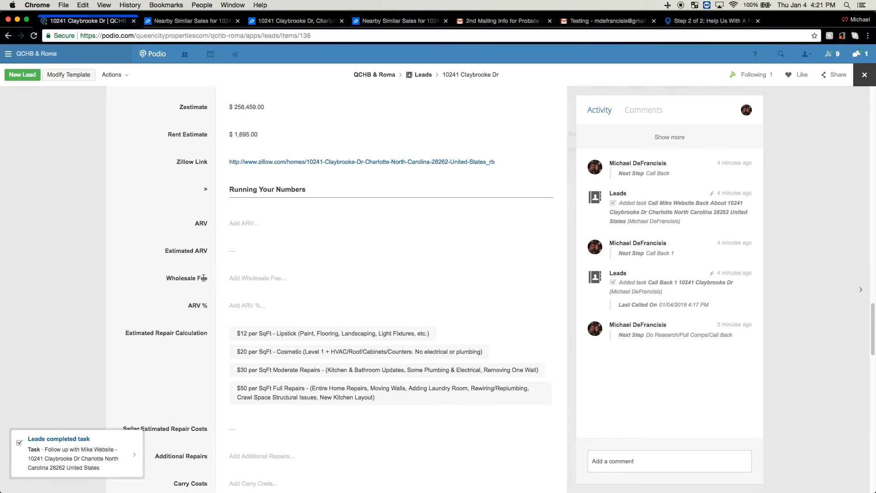
pyautogui.scroll(-3, 178, 337)
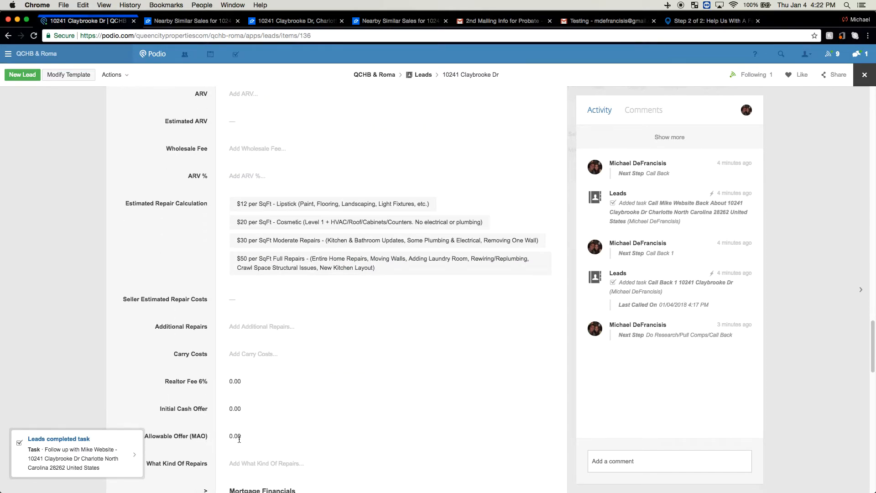
# Set the lead's Comps Trigger to Get Zillow Comps in the Comps Information section
pyautogui.scroll(3, 179, 327)
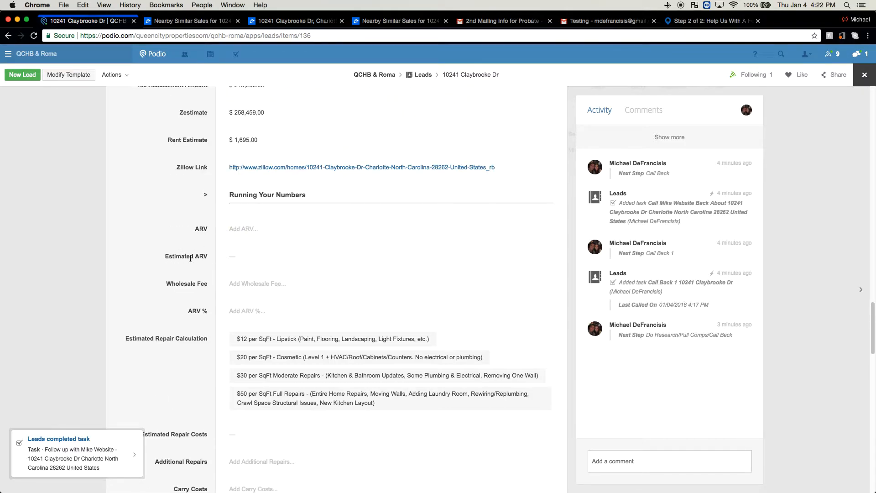
pyautogui.scroll(10, 232, 257)
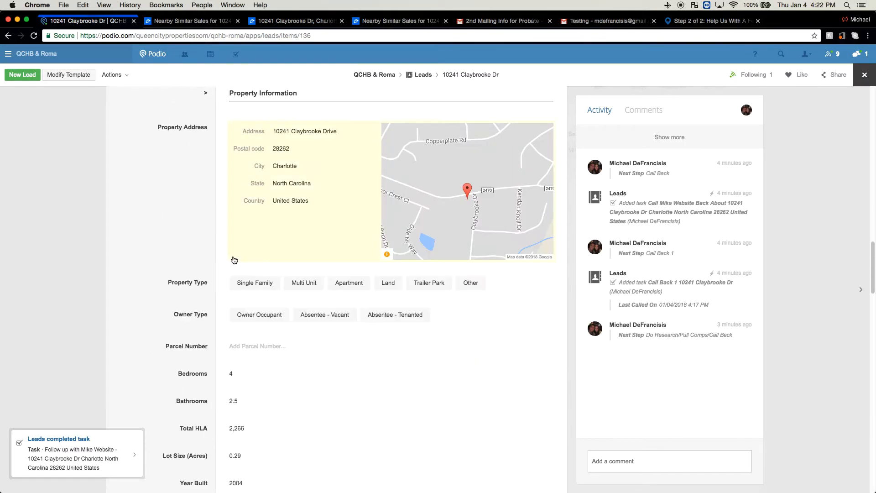
pyautogui.scroll(1, 235, 259)
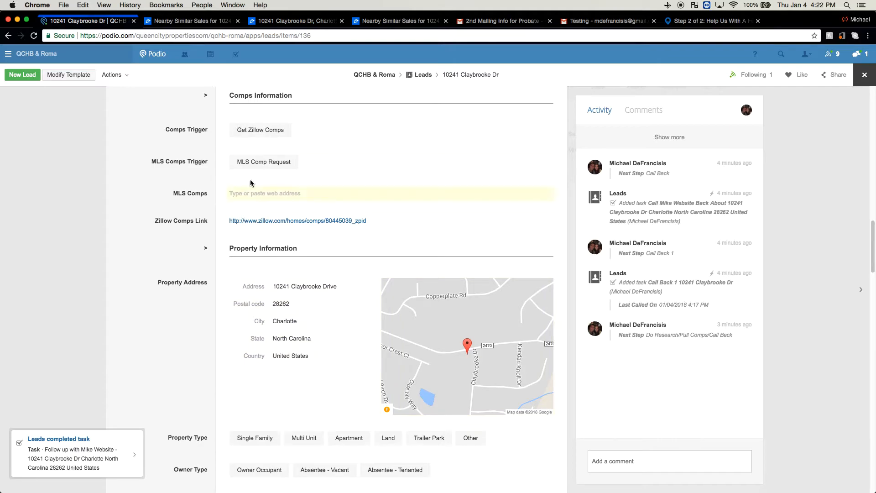
pyautogui.click(249, 132)
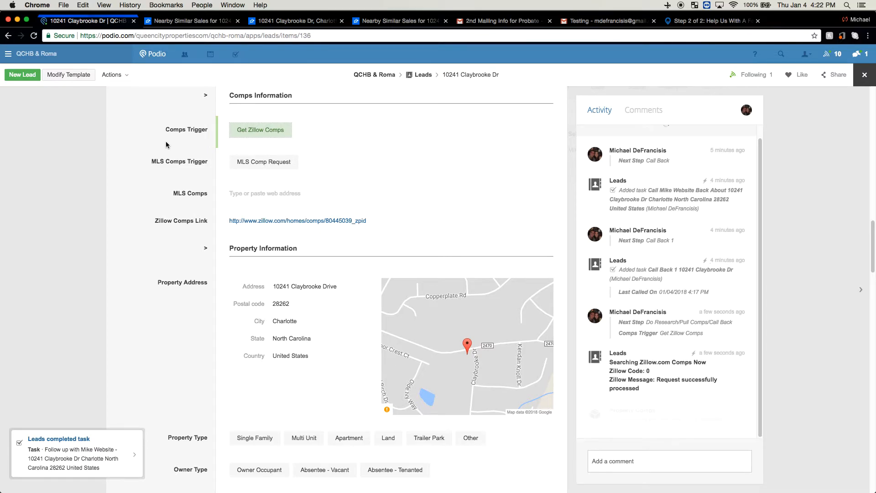
# Close the lead and open the Property Comps app to view the comps related to this seller
pyautogui.click(84, 142)
pyautogui.click(758, 83)
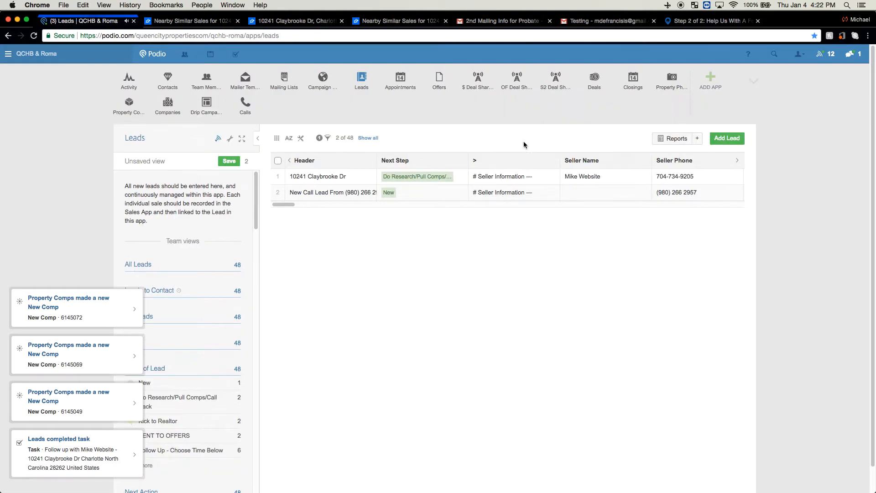
pyautogui.click(132, 112)
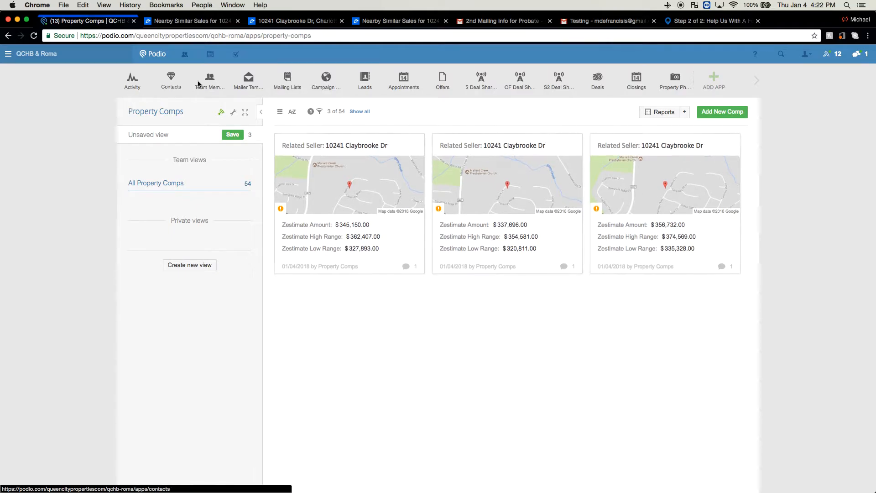
# Reopen the first lead from the Leads app and view the Property Comps among its related items
pyautogui.click(367, 86)
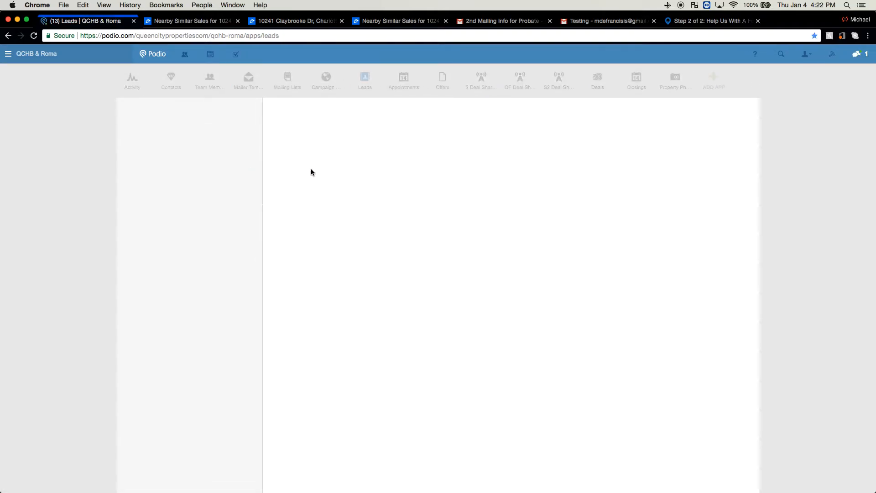
pyautogui.click(319, 150)
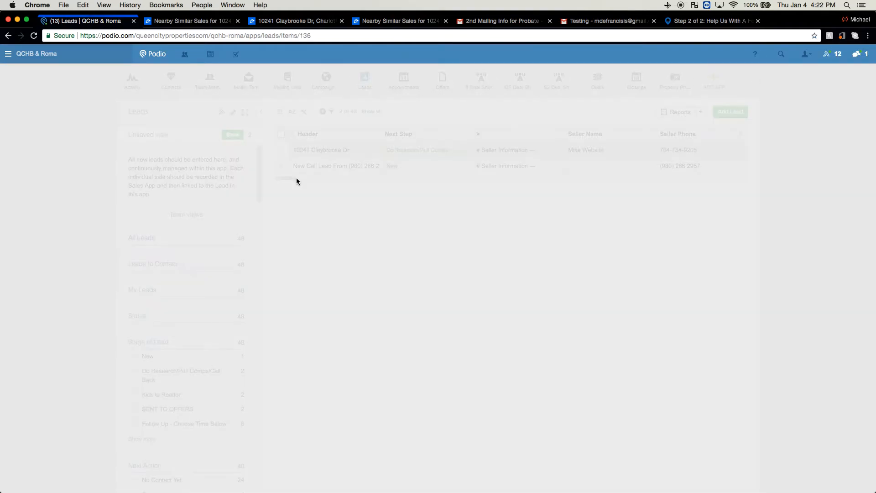
pyautogui.scroll(-5, 416, 225)
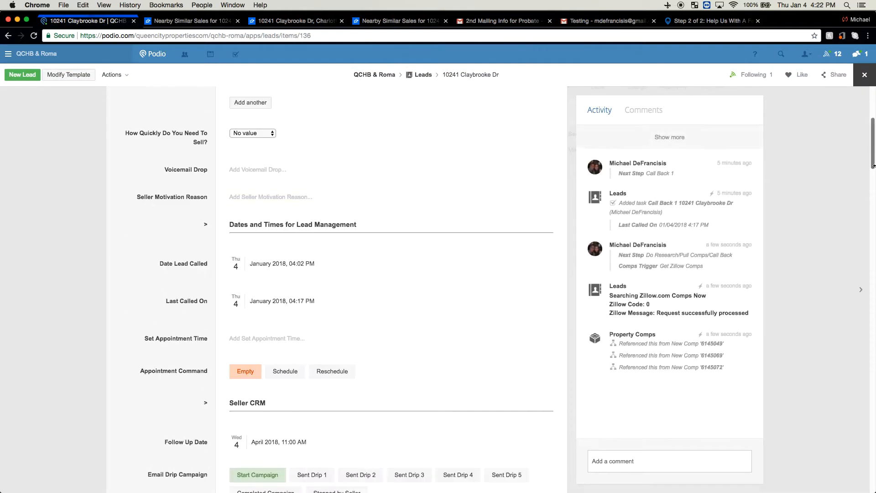
pyautogui.moveTo(874, 160); pyautogui.dragTo(872, 490)
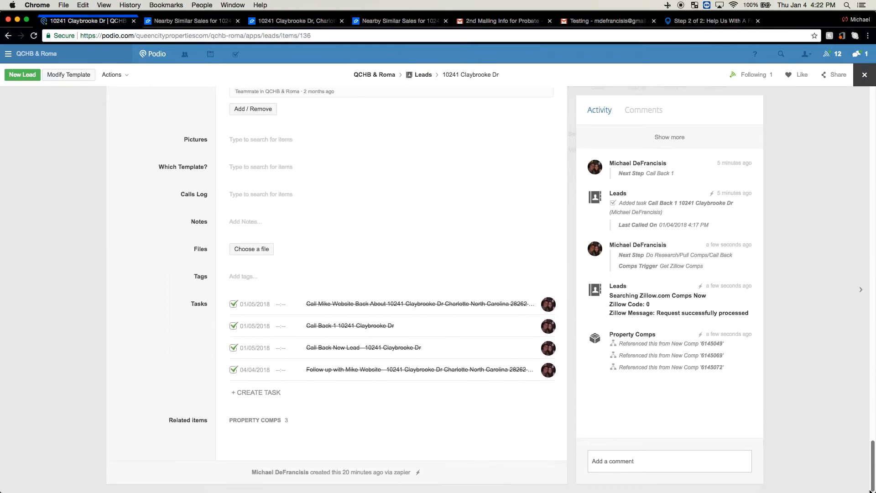
pyautogui.scroll(-4, 274, 378)
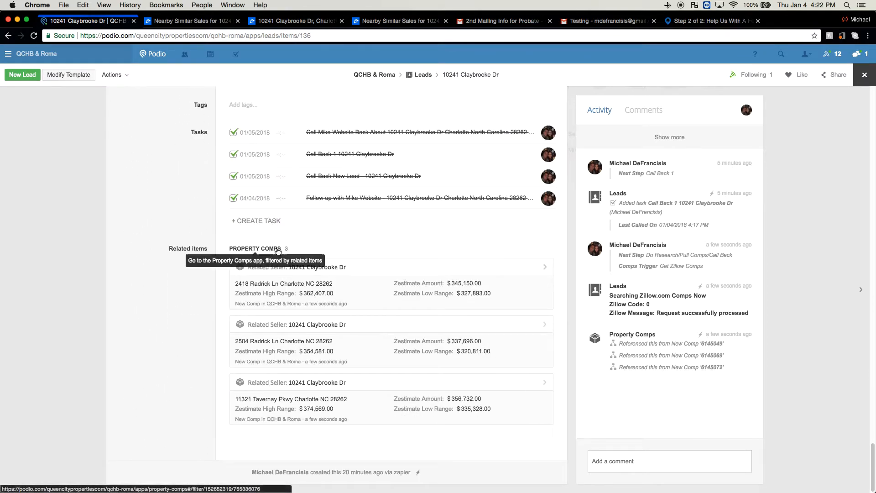
# Check the Estimated ARV under Running Your Numbers, along with the lead's property details and Zillow Comps Link
pyautogui.scroll(15, 263, 406)
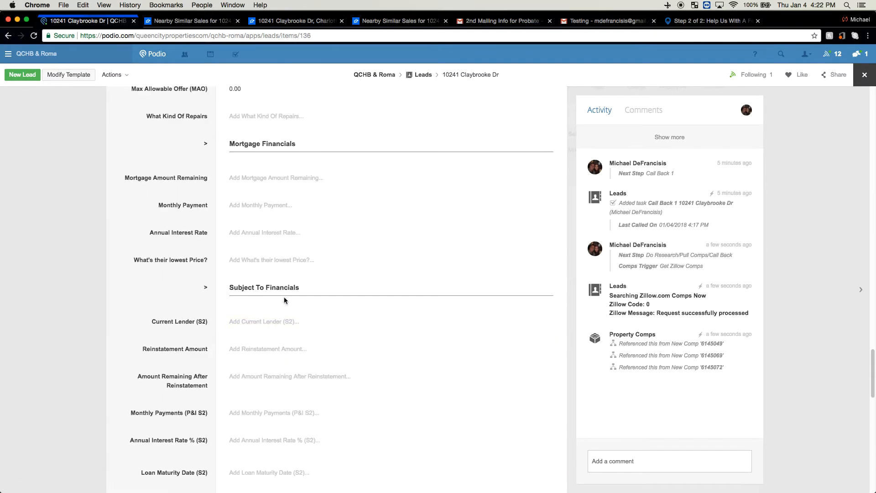
pyautogui.scroll(3, 283, 256)
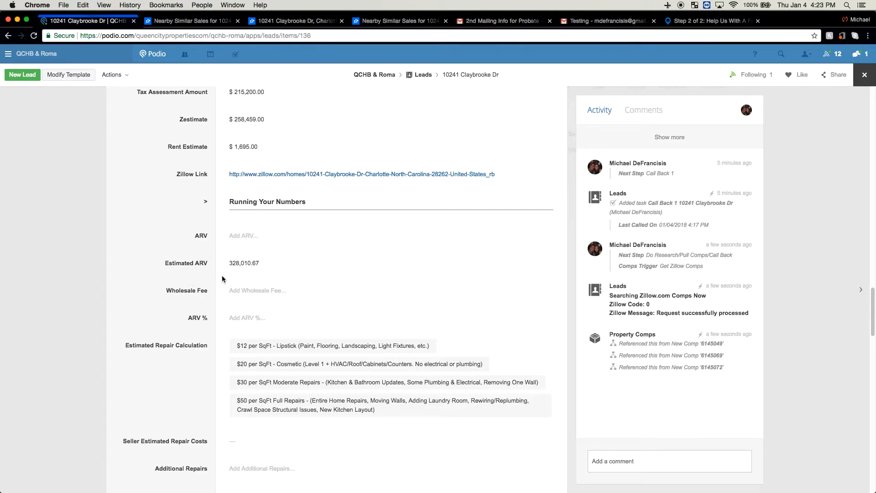
pyautogui.scroll(1, 238, 264)
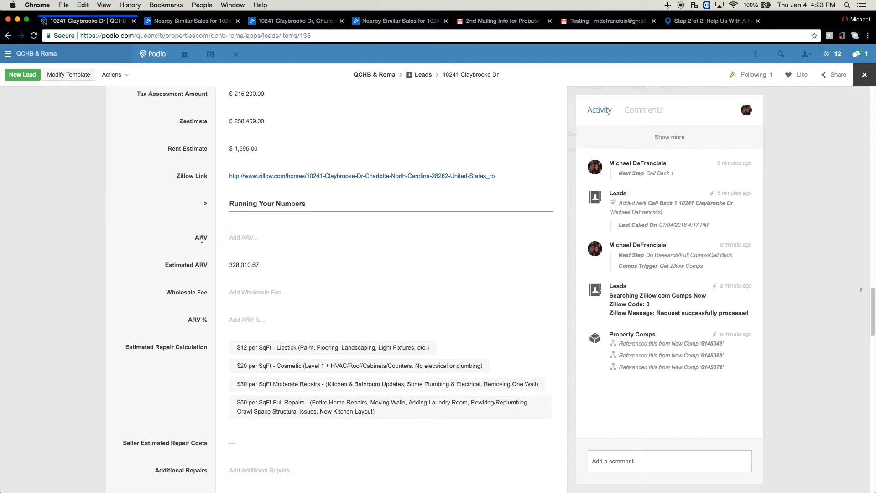
pyautogui.scroll(10, 198, 239)
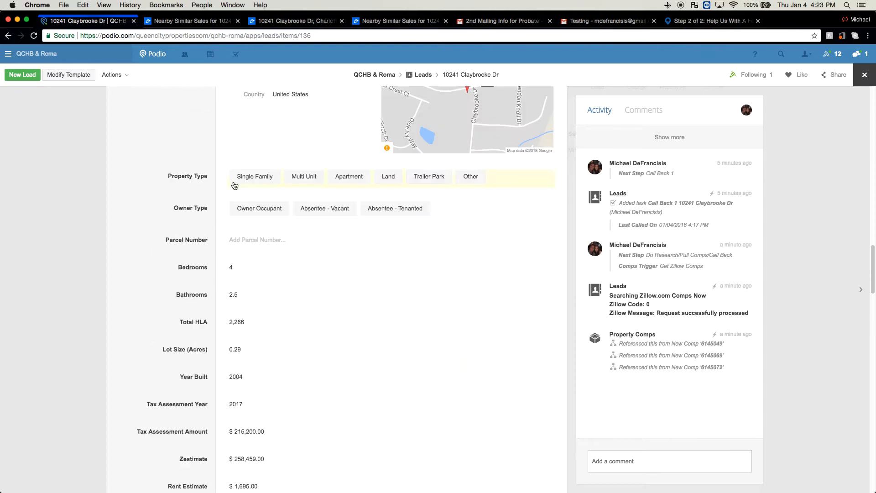
pyautogui.scroll(3, 247, 177)
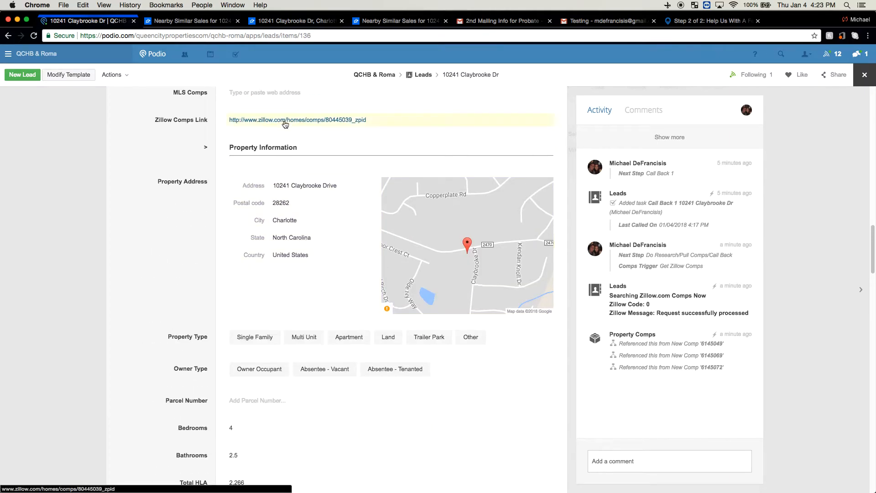
# Set the lead's ARV to $250,000 under Running Your Numbers
pyautogui.scroll(-10, 228, 256)
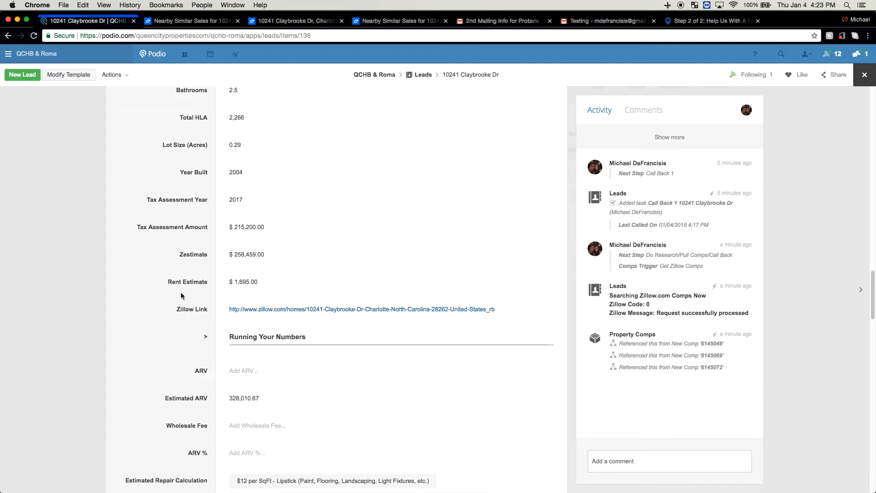
pyautogui.scroll(-5, 181, 292)
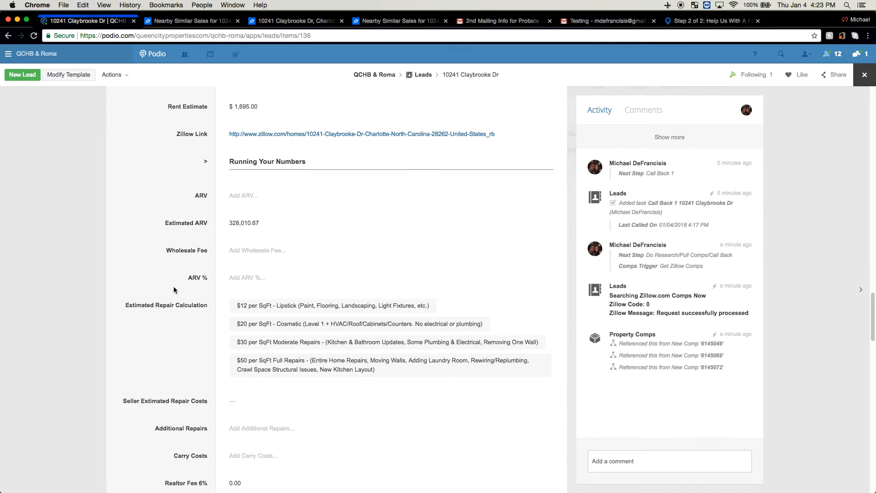
pyautogui.click(250, 197)
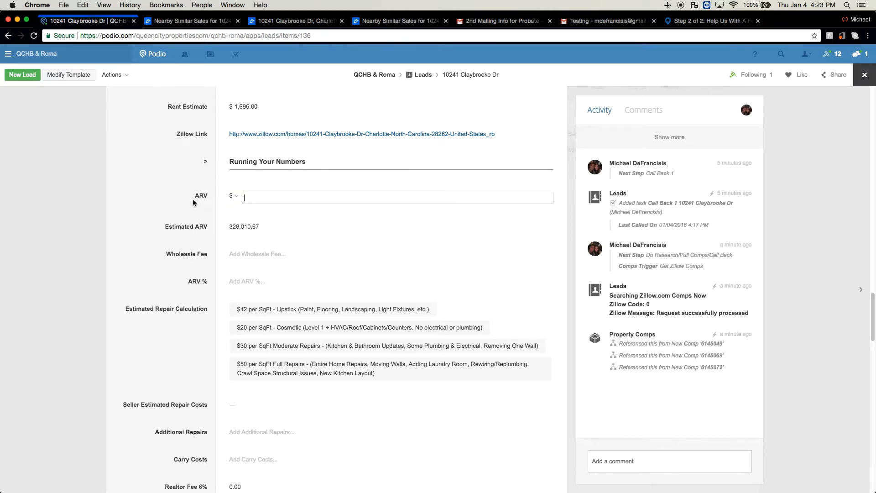
pyautogui.write('250,000.00')
pyautogui.click(176, 208)
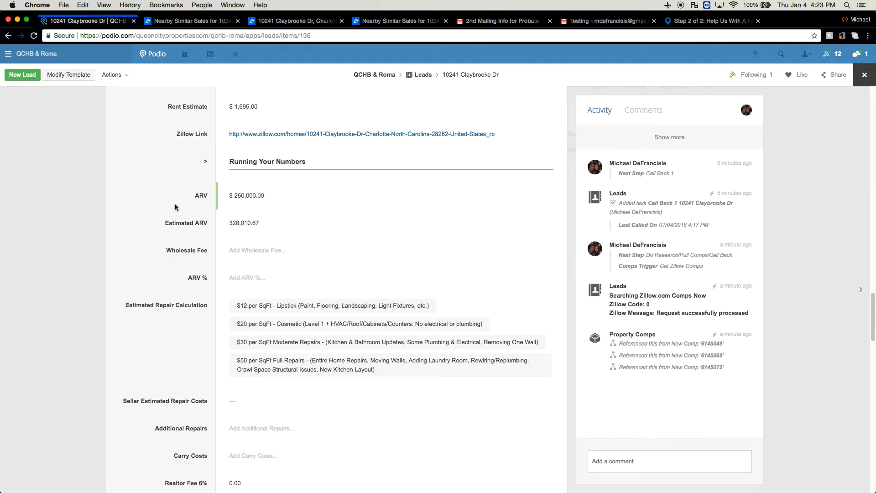
# Set the lead's Wholesale Fee to $10,000
pyautogui.click(239, 252)
pyautogui.write('1')
pyautogui.write('0000')
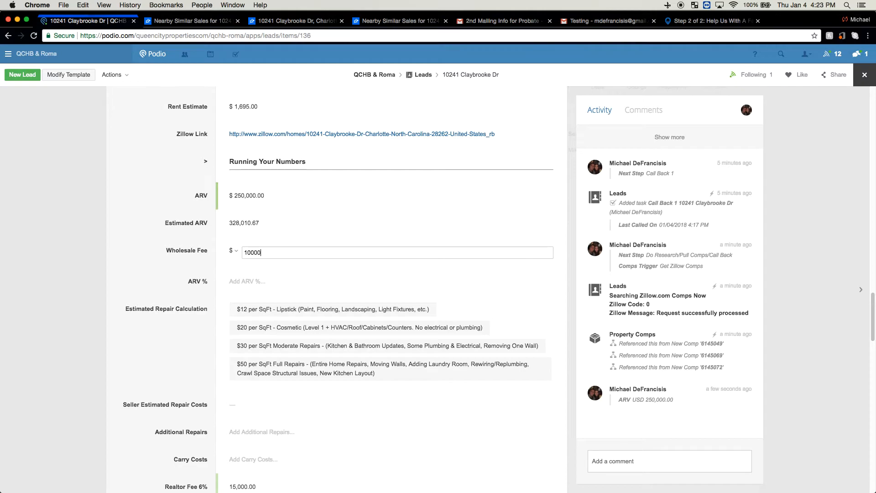
pyautogui.click(180, 238)
# Set the lead's ARV % to .7
pyautogui.scroll(-2, 180, 241)
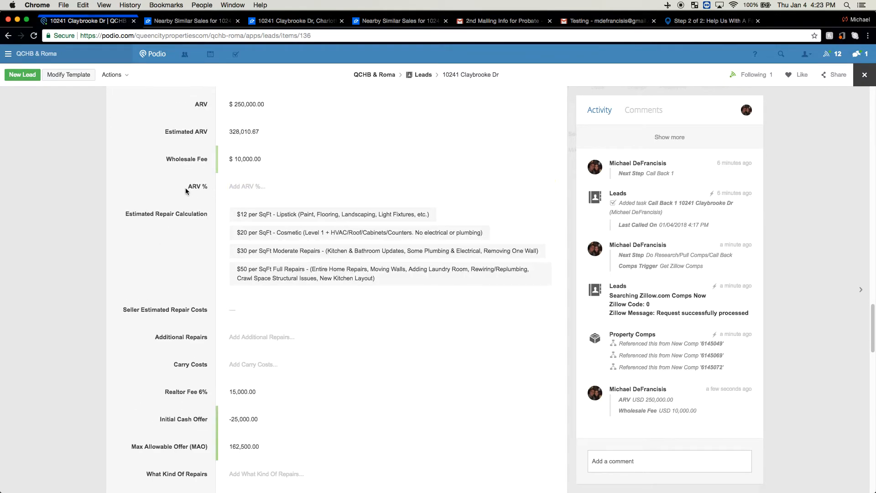
pyautogui.click(244, 191)
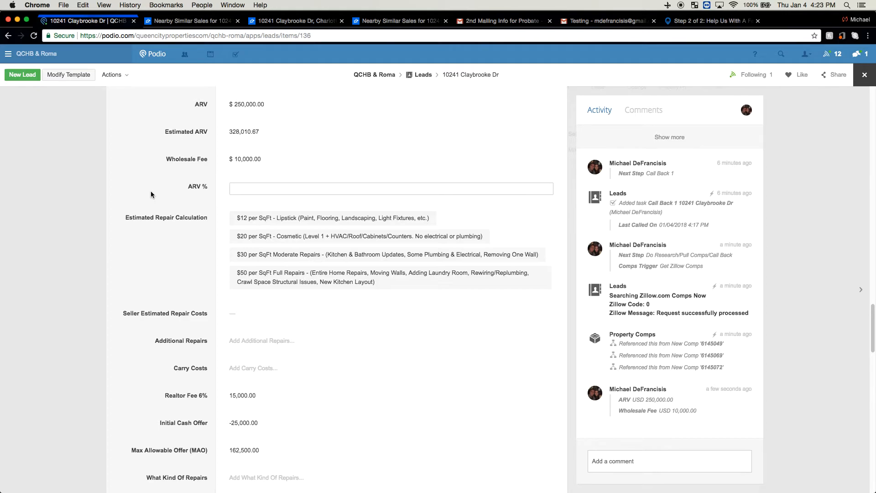
pyautogui.write('.7')
pyautogui.click(135, 188)
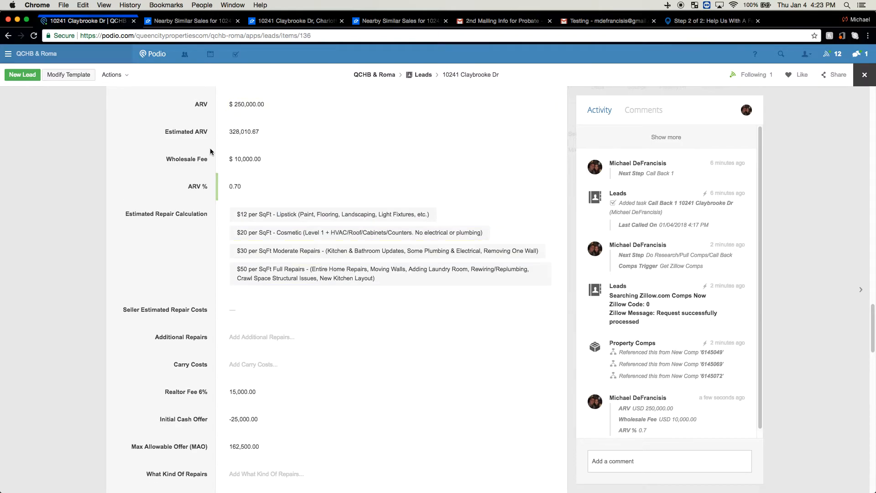
# Set the lead's Estimated Repair Calculation to the $20 per SqFt - Cosmetic option
pyautogui.scroll(-2, 187, 198)
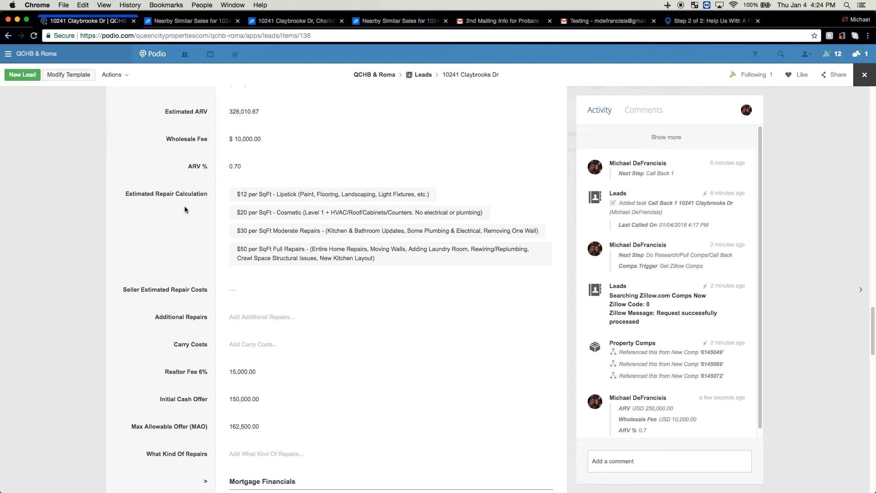
pyautogui.click(272, 197)
pyautogui.click(281, 258)
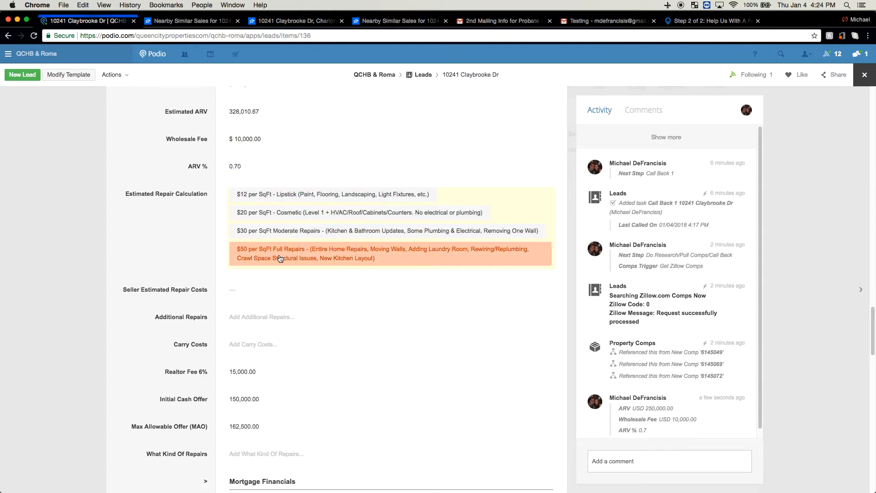
pyautogui.click(263, 245)
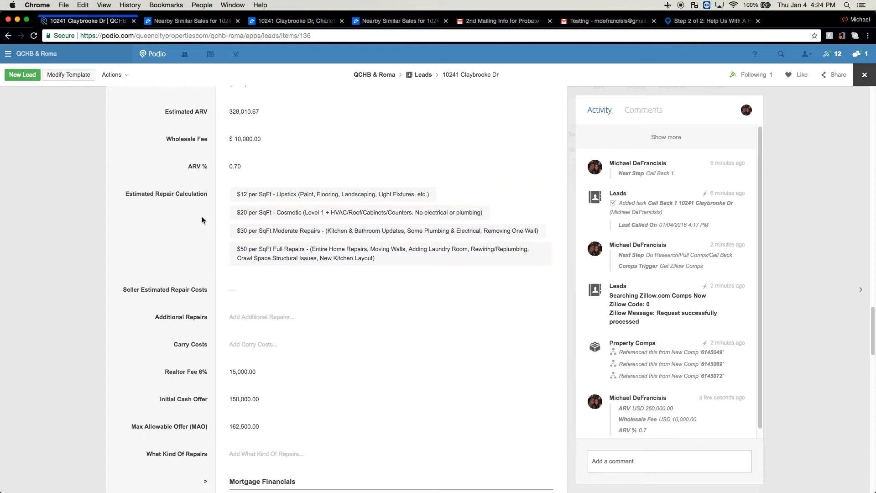
pyautogui.click(268, 195)
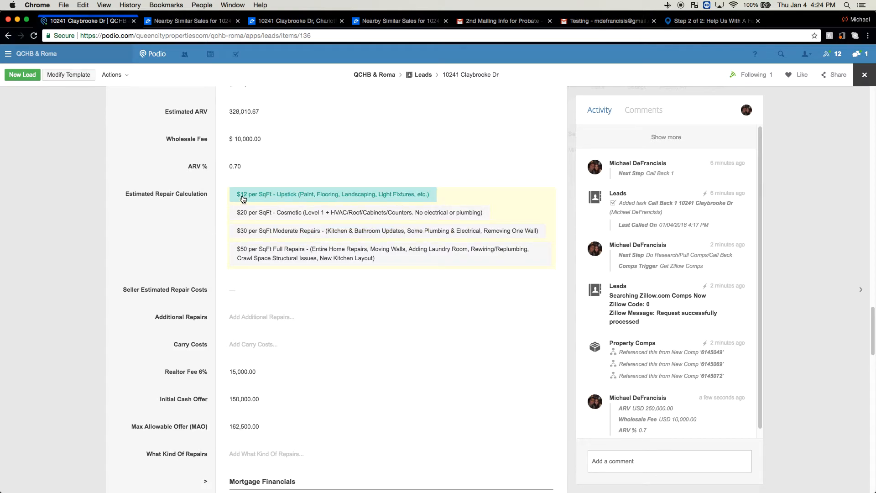
pyautogui.click(262, 212)
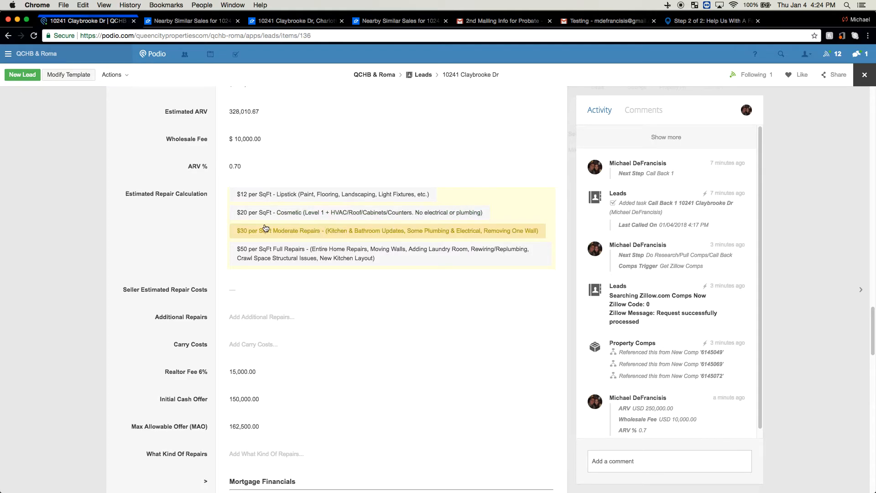
pyautogui.scroll(-1, 188, 222)
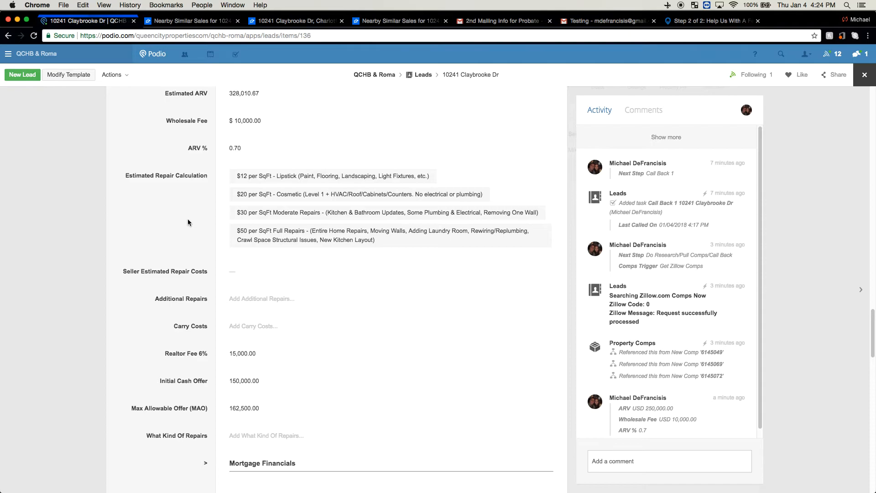
pyautogui.scroll(-1, 188, 220)
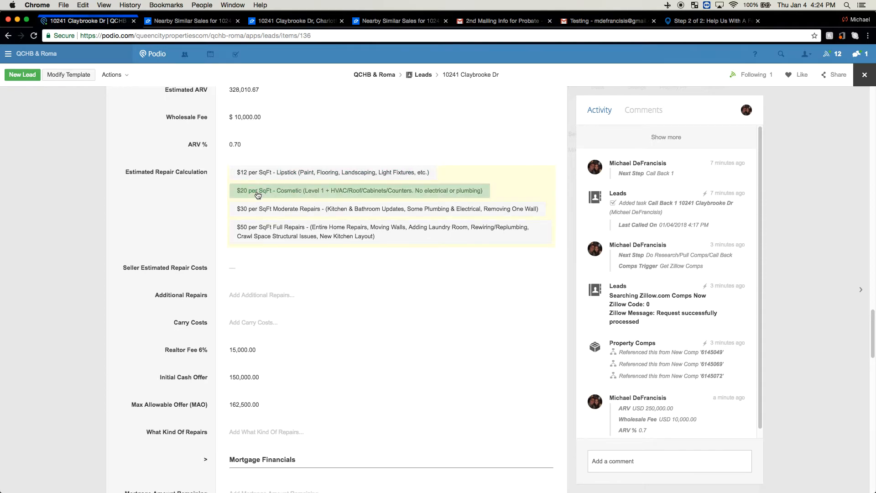
pyautogui.scroll(-1, 196, 208)
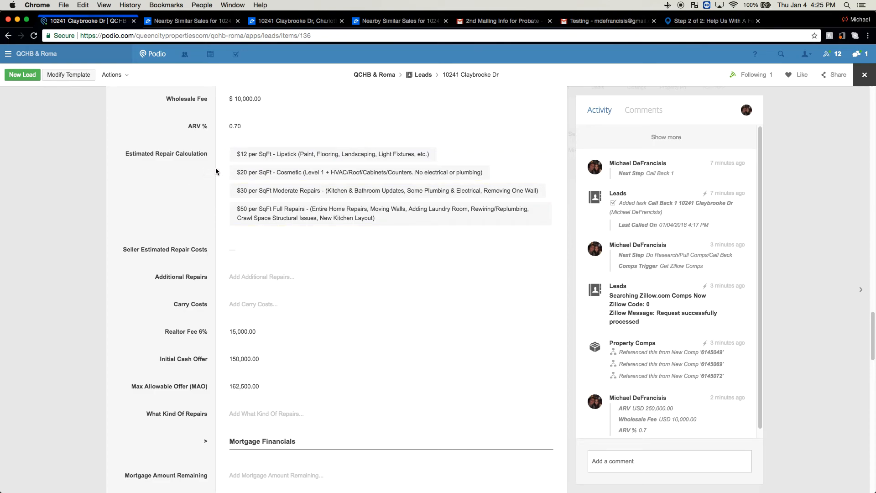
pyautogui.click(246, 172)
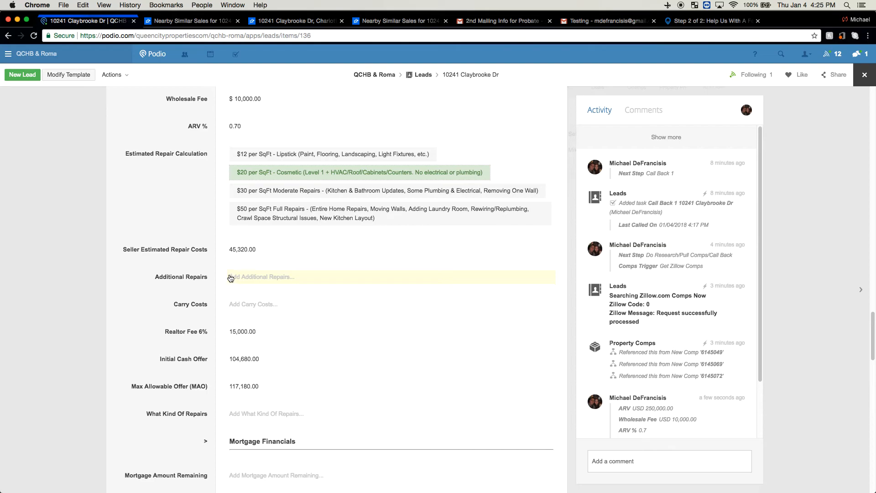
# Set the lead's Additional Repairs to $5,000
pyautogui.scroll(-1, 201, 253)
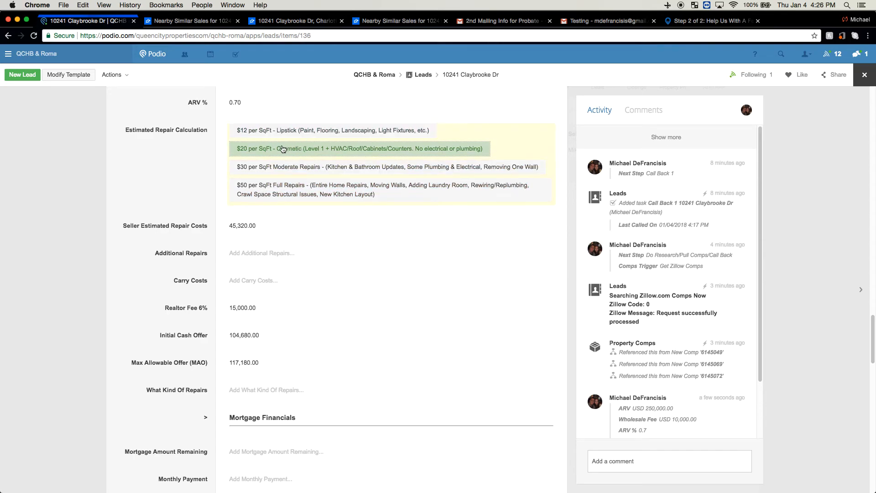
pyautogui.click(234, 254)
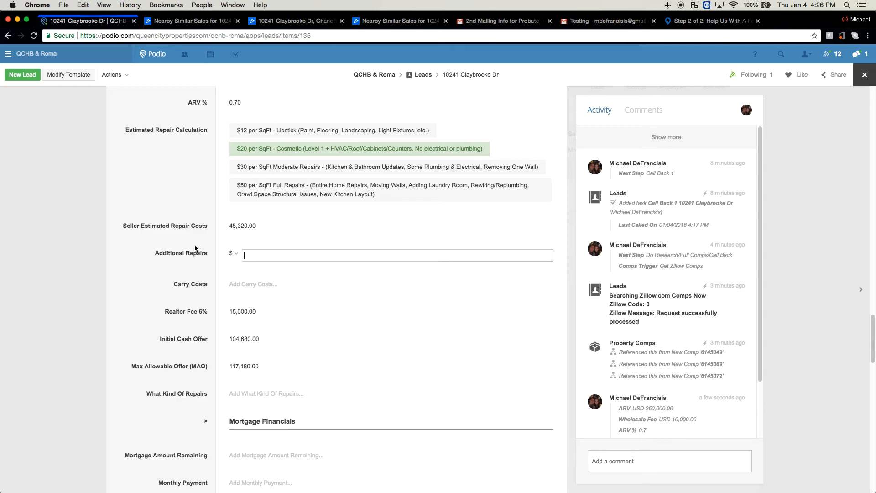
pyautogui.write('5000')
pyautogui.press('Return')
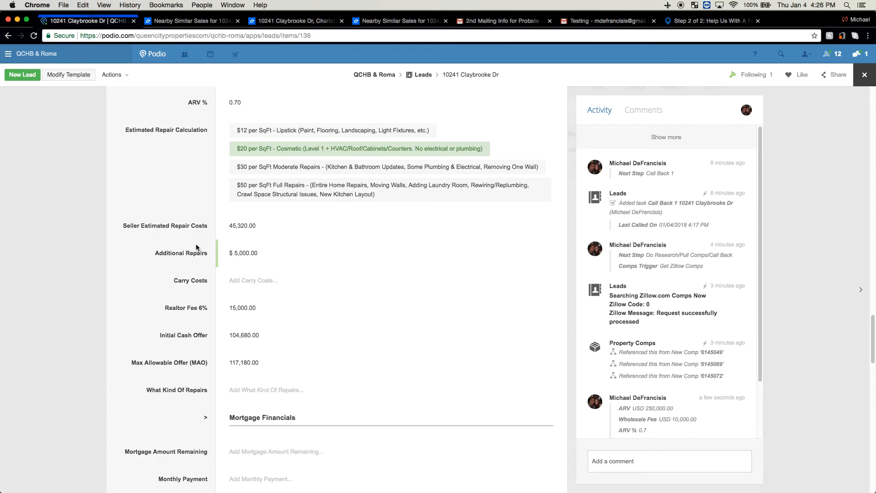
# Examine the Realtor Fee, Initial Cash Offer and Max Allowable Offer (MAO) alongside the repair costs and ARV entries
pyautogui.scroll(-1, 184, 277)
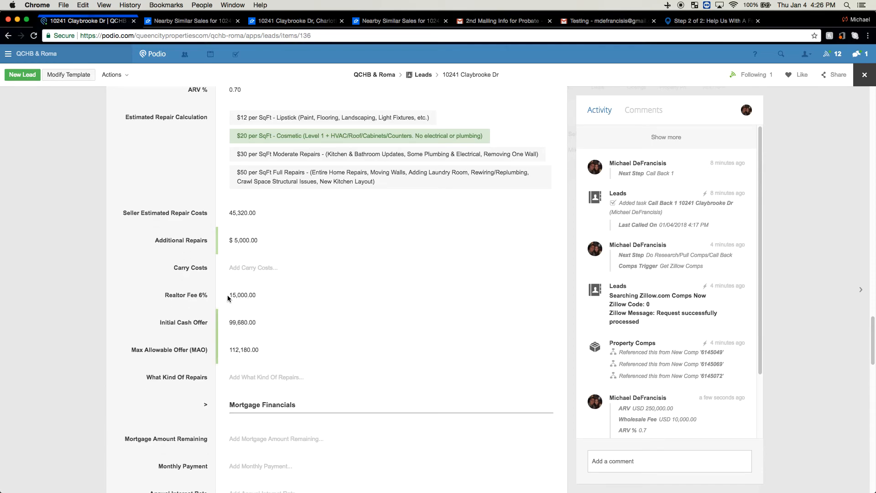
pyautogui.scroll(-1, 219, 294)
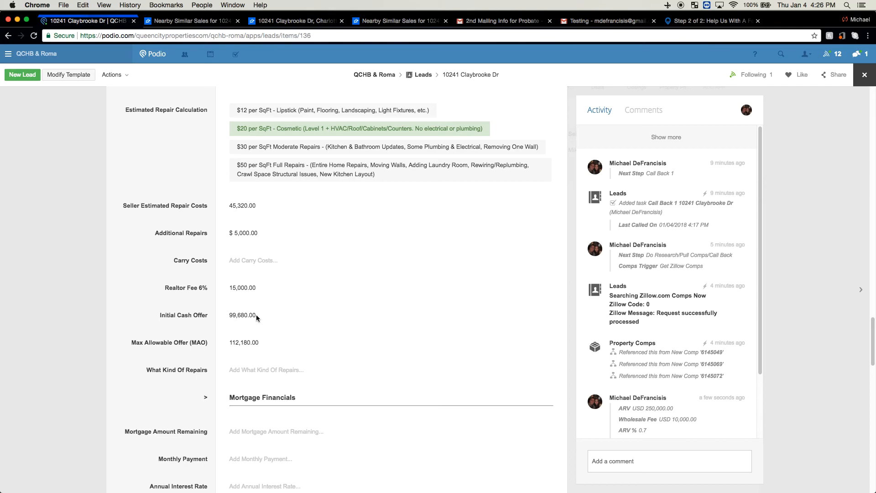
pyautogui.moveTo(133, 342); pyautogui.dragTo(205, 341)
pyautogui.moveTo(232, 342); pyautogui.dragTo(243, 340)
pyautogui.click(266, 346)
pyautogui.scroll(3, 247, 285)
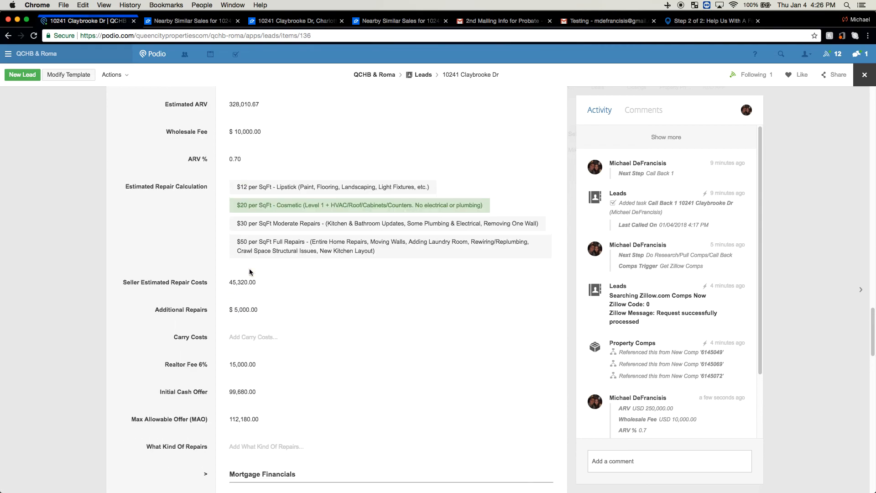
pyautogui.scroll(-1, 155, 199)
pyautogui.scroll(1, 156, 205)
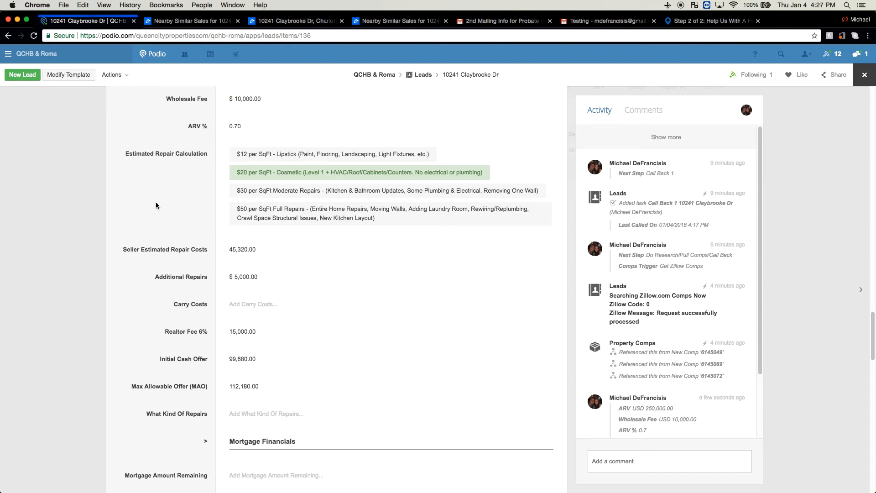
pyautogui.scroll(-1, 156, 203)
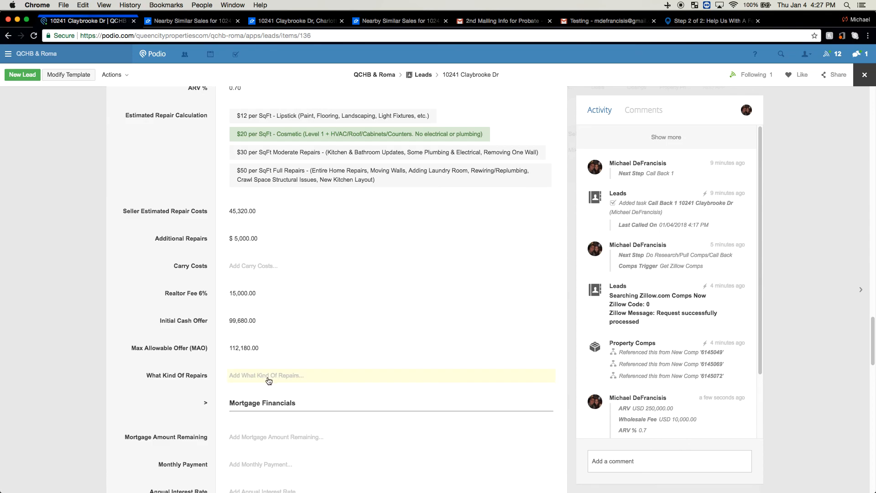
pyautogui.scroll(5, 188, 317)
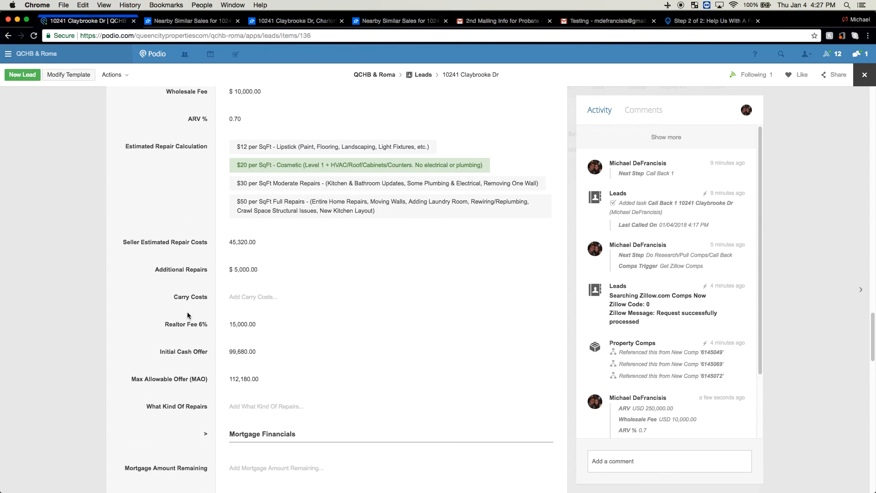
pyautogui.scroll(-2, 188, 312)
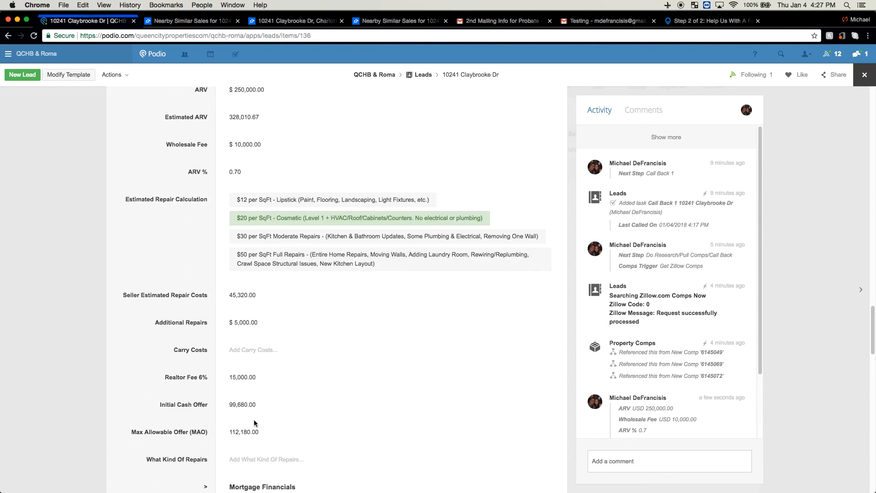
pyautogui.scroll(2, 255, 374)
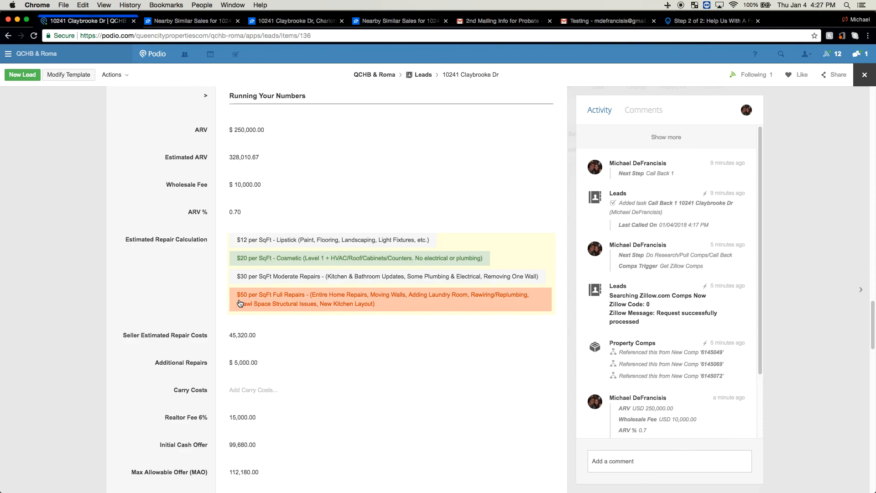
# Return to the lead's property details above the Running Your Numbers section
pyautogui.scroll(1, 181, 286)
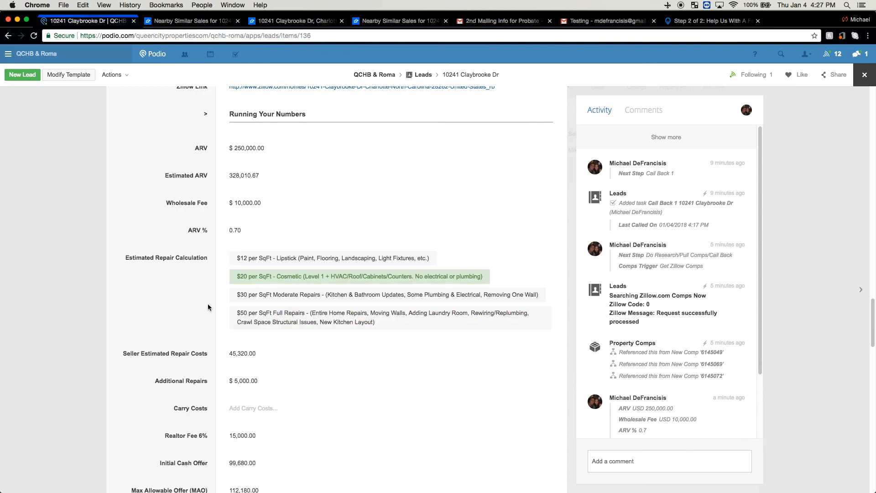
pyautogui.scroll(10, 181, 292)
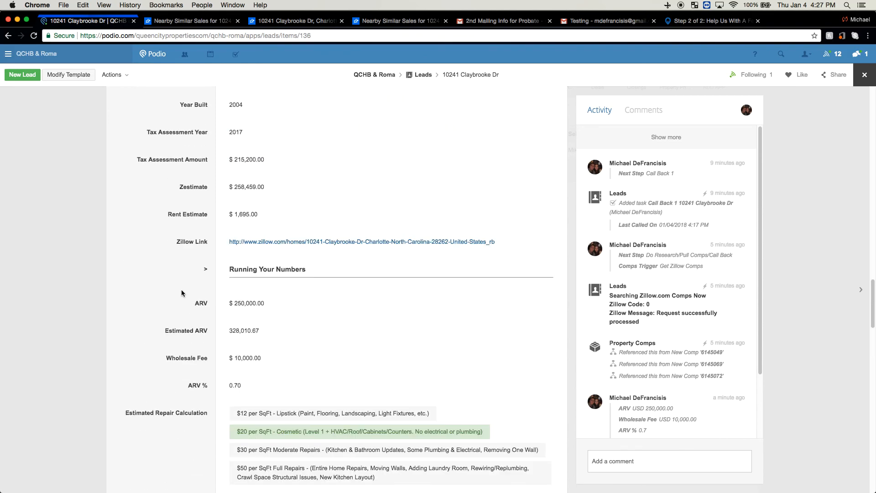
pyautogui.scroll(3, 181, 293)
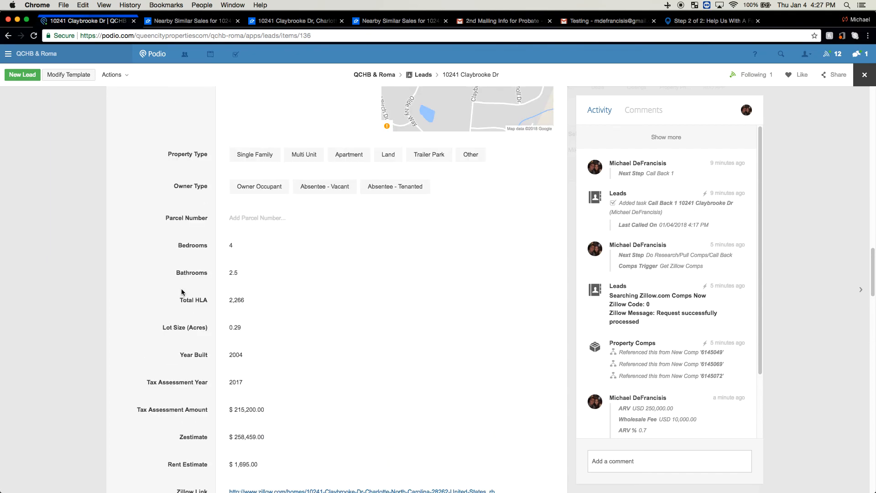